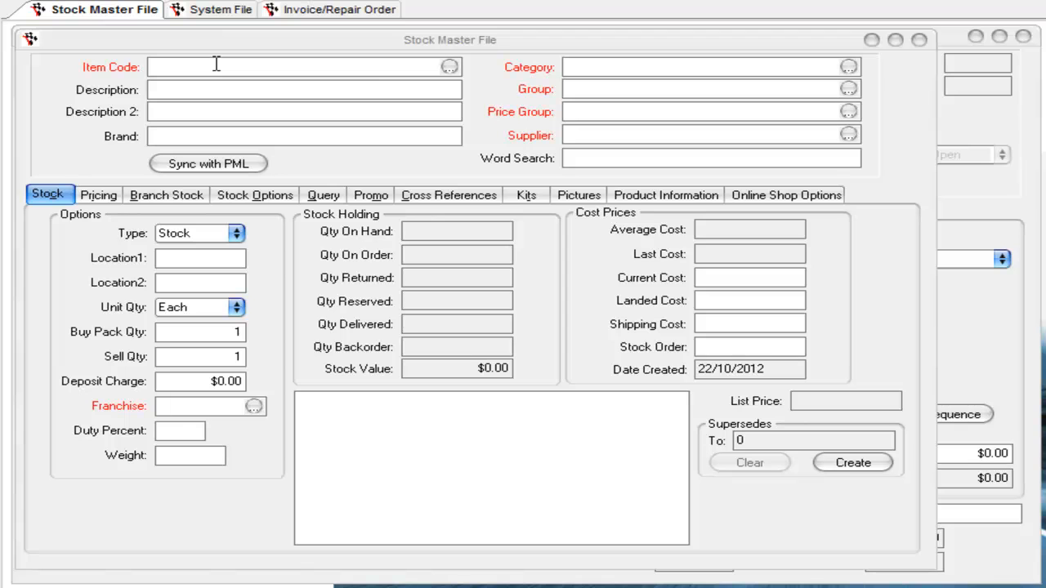
Look up stock item NS142 and its stock options, and check the parts options in the System File
{"action": "left_click", "coordinate": [217, 64]}
{"action": "type", "text": "NS142"}
{"action": "key", "text": "Return"}
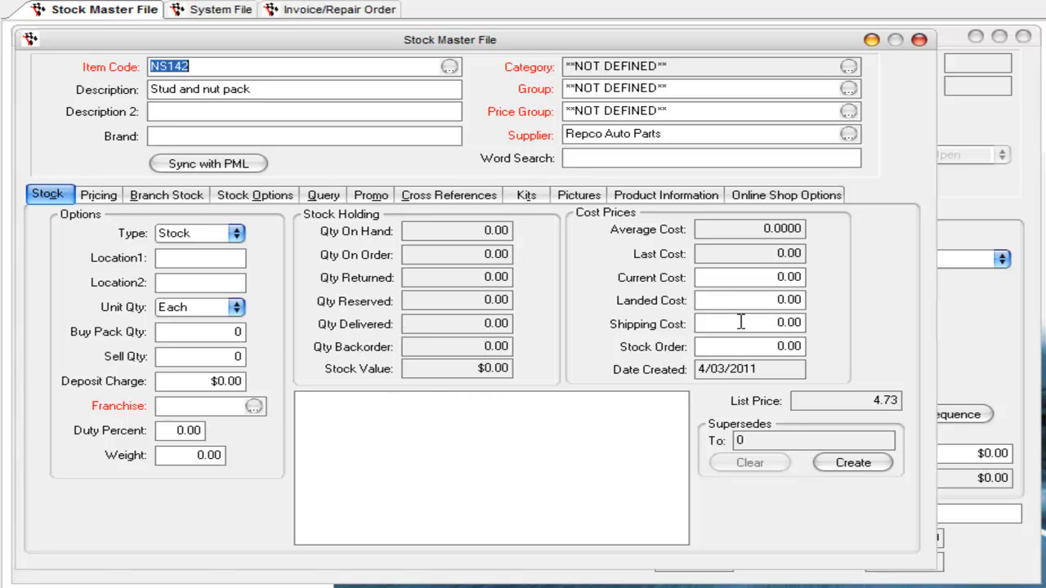
{"action": "left_click", "coordinate": [266, 197]}
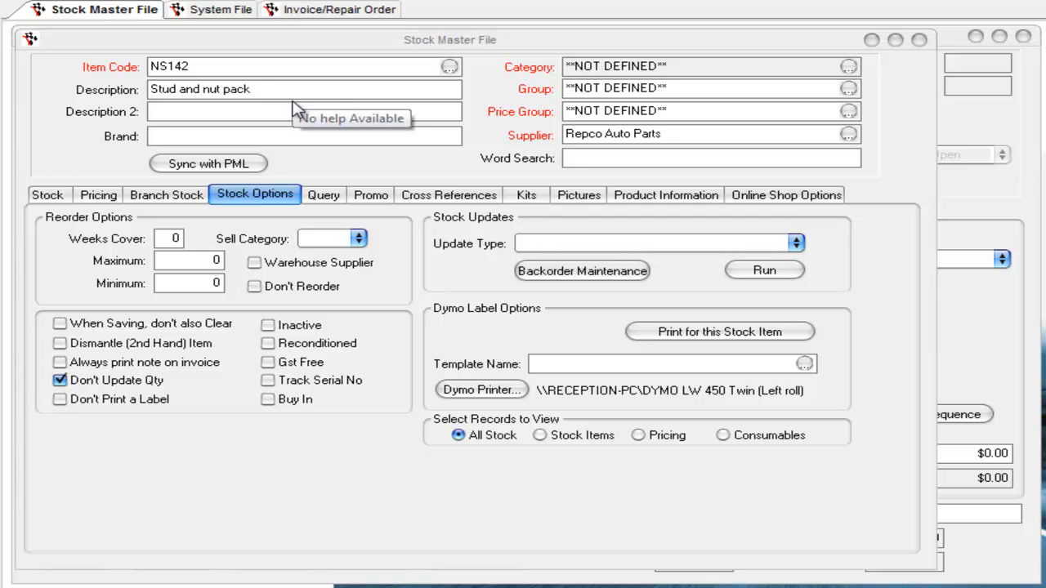
{"action": "left_click", "coordinate": [250, 72]}
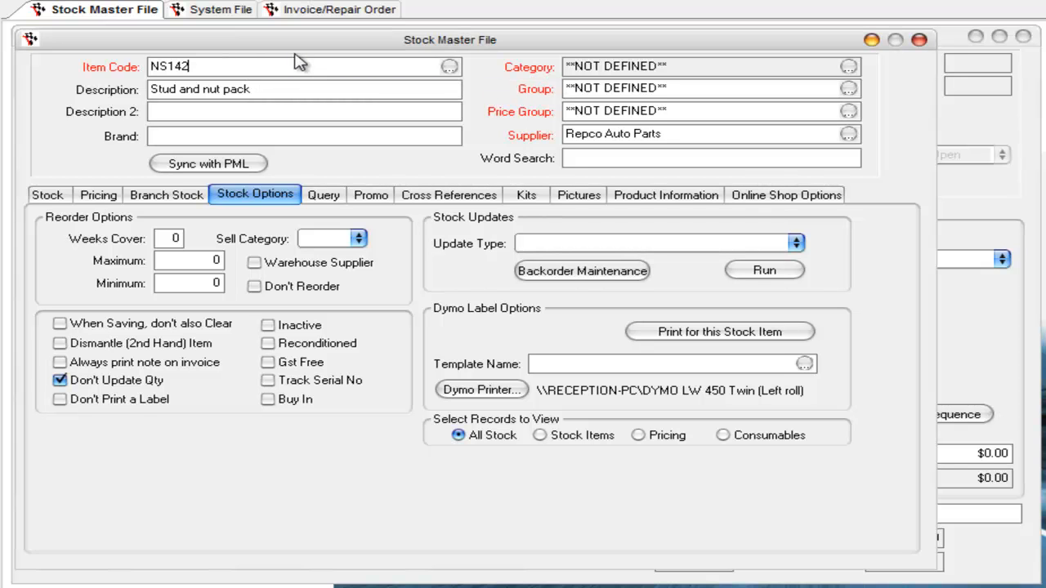
{"action": "left_click", "coordinate": [217, 13]}
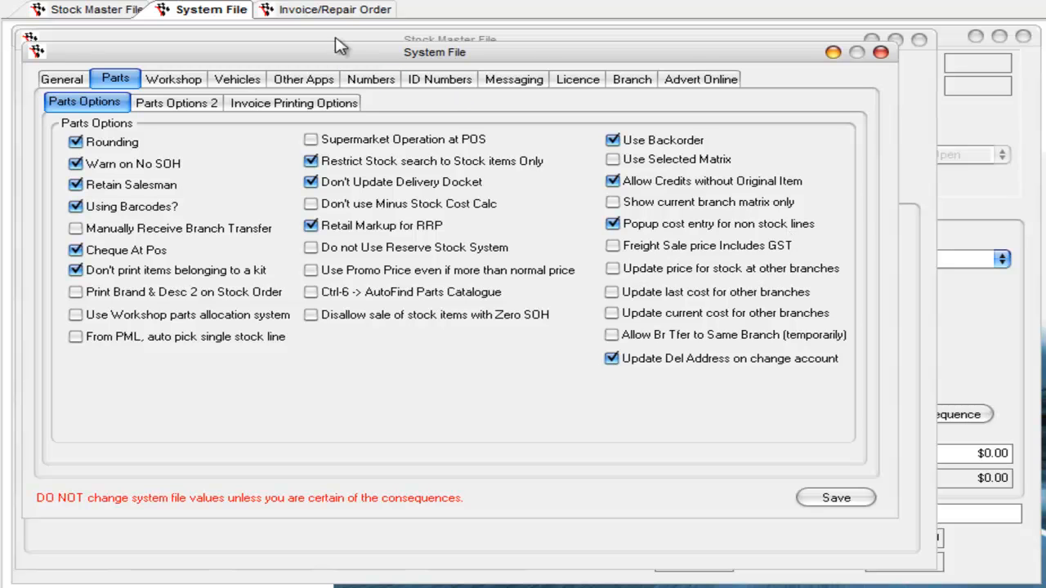
{"action": "left_click", "coordinate": [343, 15]}
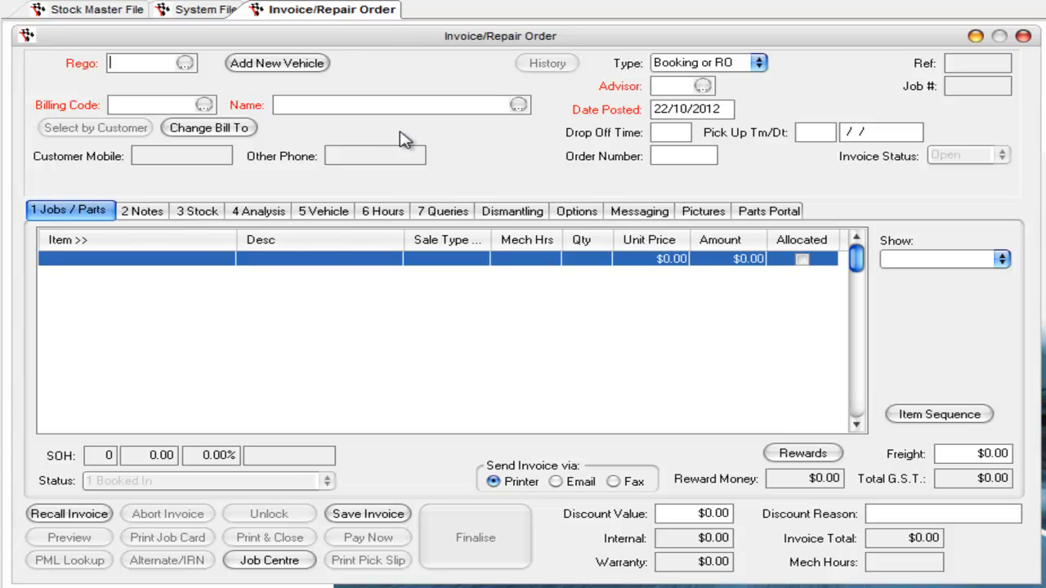
{"action": "type", "text": "A06TL"}
{"action": "key", "text": "Tab"}
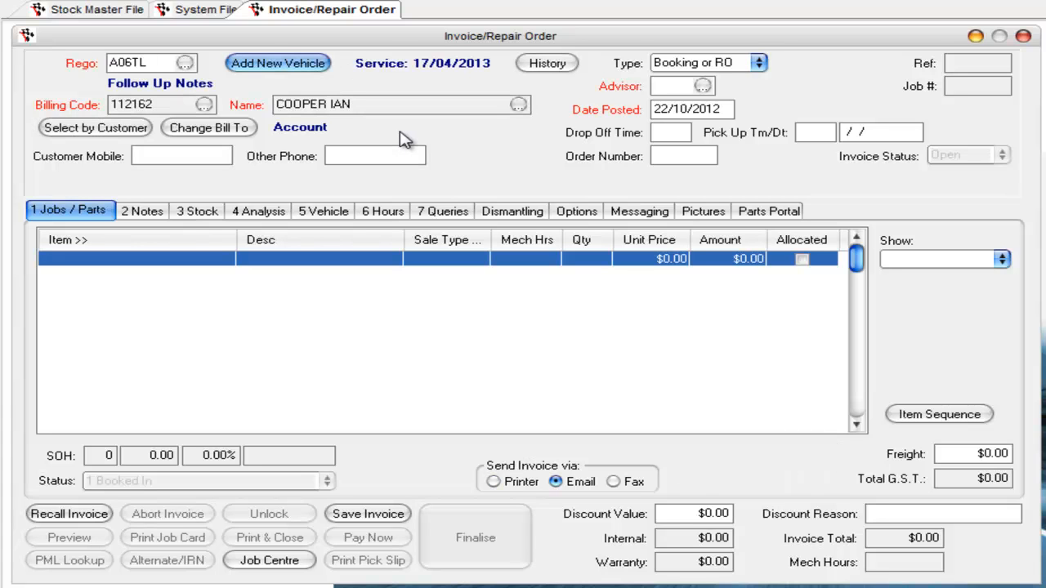
{"action": "key", "text": "Tab"}
{"action": "key", "text": "Tab"}
{"action": "type", "text": "P1"}
{"action": "key", "text": "Tab"}
{"action": "key", "text": "Tab"}
{"action": "key", "text": "Tab"}
{"action": "key", "text": "Tab"}
{"action": "key", "text": "Tab"}
{"action": "key", "text": "Tab"}
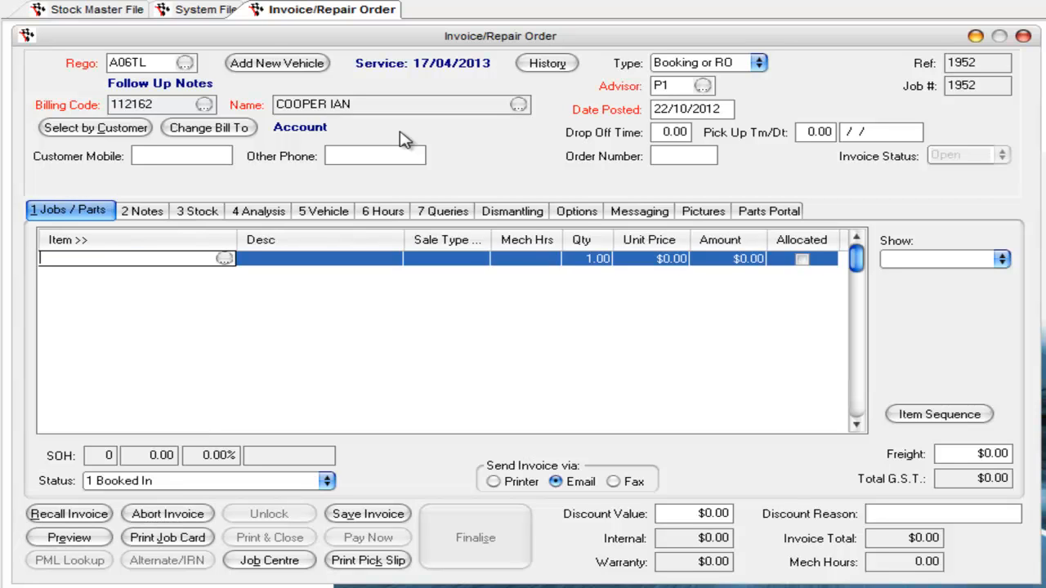
Add item NS142 to the repair order's first line with an item cost of 3.75
{"action": "type", "text": "NR11"}
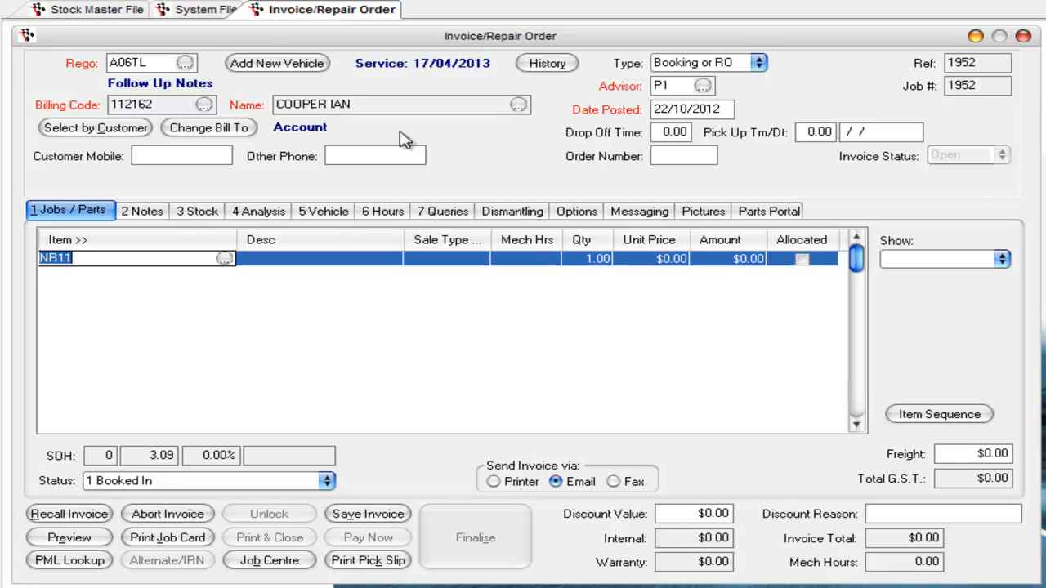
{"action": "key", "text": "BackSpace"}
{"action": "type", "text": "NS142"}
{"action": "key", "text": "Return"}
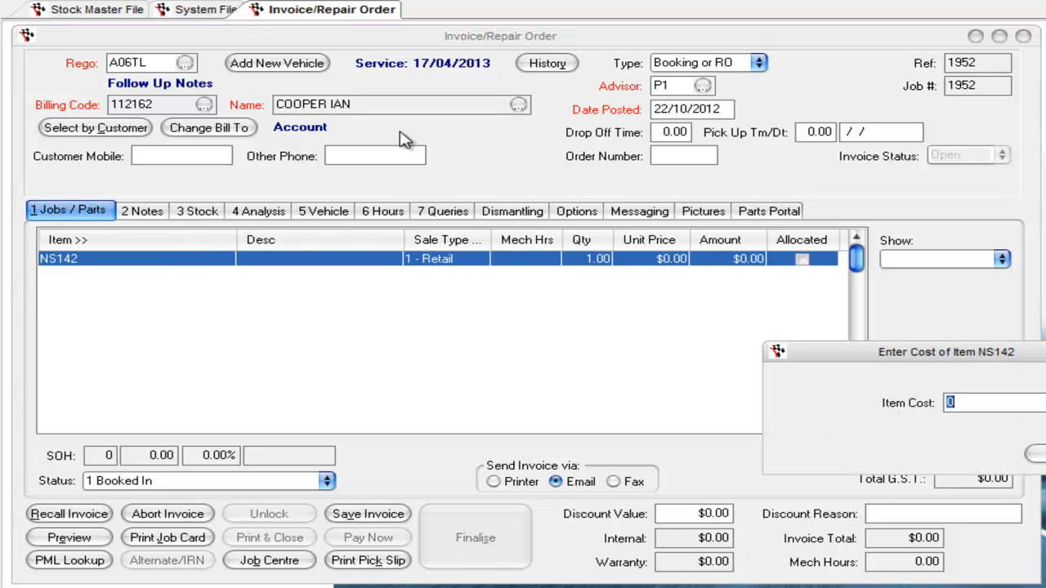
{"action": "left_click_drag", "start_coordinate": [826, 353], "coordinate": [595, 264]}
{"action": "type", "text": "3"}
{"action": "key", "text": "Tab"}
{"action": "key", "text": "shift+Tab"}
{"action": "type", "text": "3.75"}
{"action": "key", "text": "Tab"}
{"action": "key", "text": "Return"}
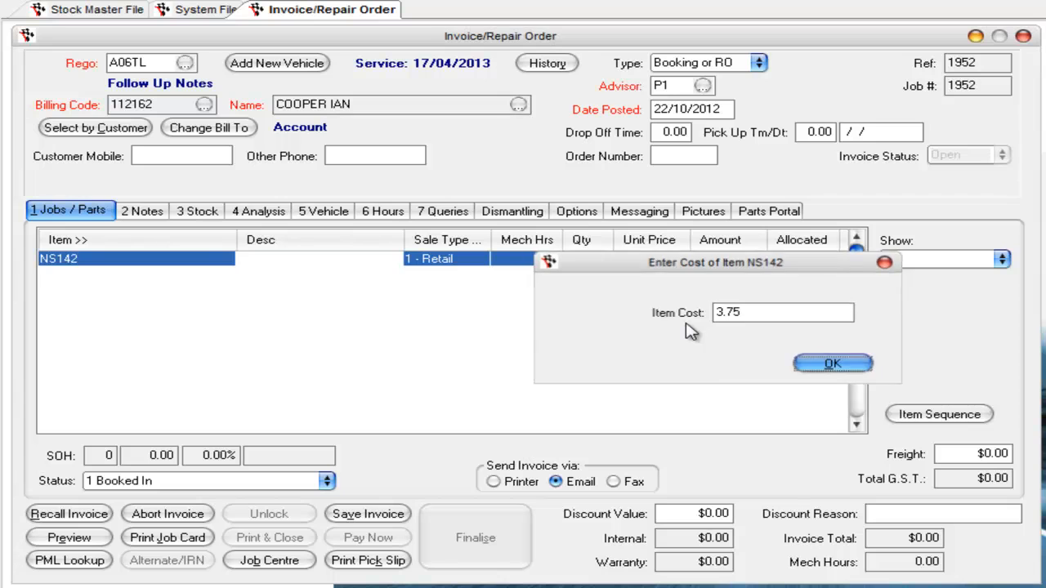
Set the unit price of the NS142 line to 9 and finalise the invoice
{"action": "key", "text": "Tab"}
{"action": "key", "text": "Tab"}
{"action": "key", "text": "Tab"}
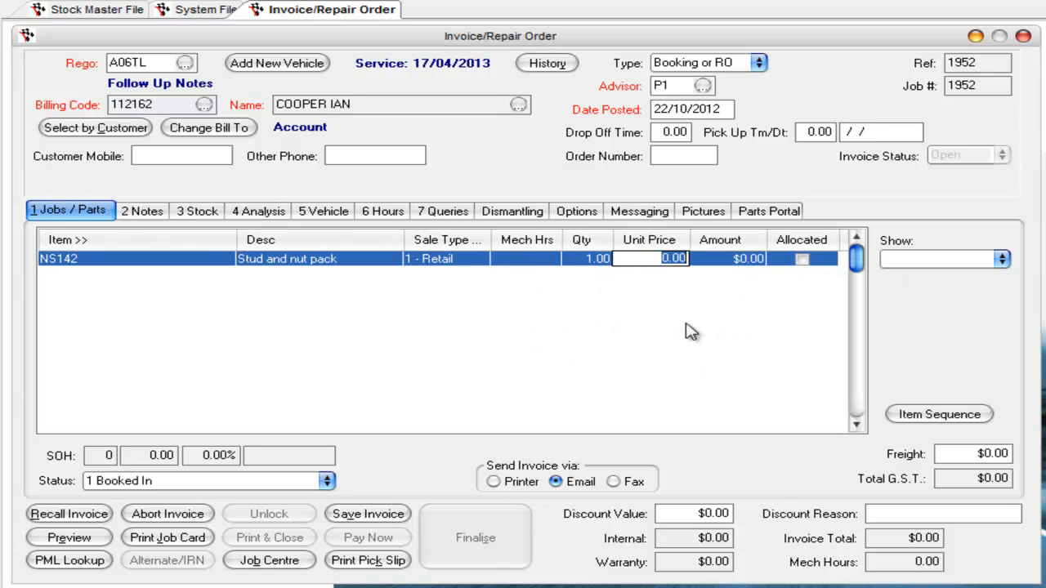
{"action": "type", "text": "9"}
{"action": "key", "text": "Tab"}
{"action": "key", "text": "Tab"}
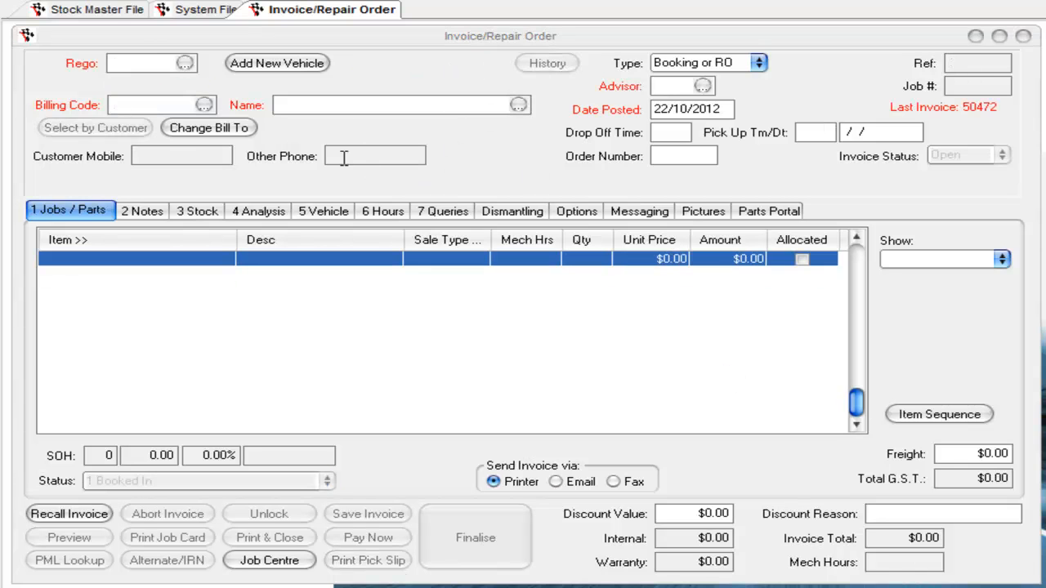
Run the Sales Report to screen for 22/10/2012, covering all branches and invoice types
{"action": "left_click", "coordinate": [137, 62]}
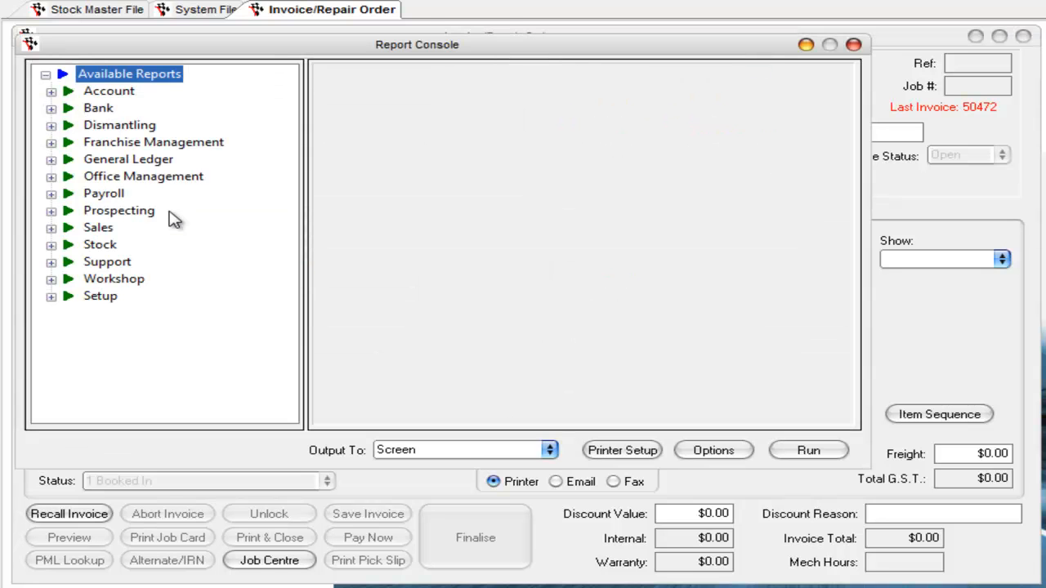
{"action": "left_click", "coordinate": [99, 233]}
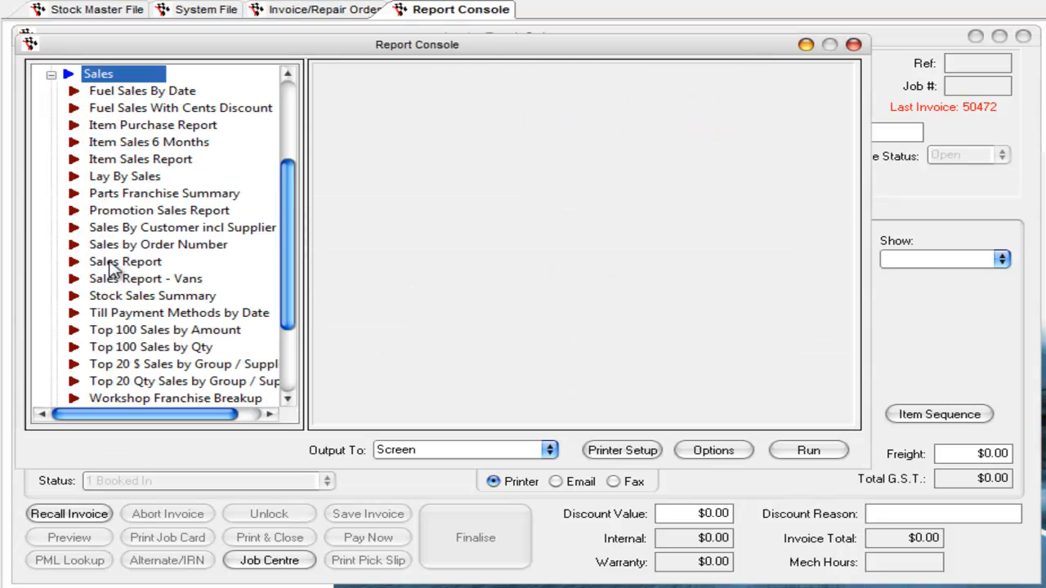
{"action": "left_click", "coordinate": [133, 261]}
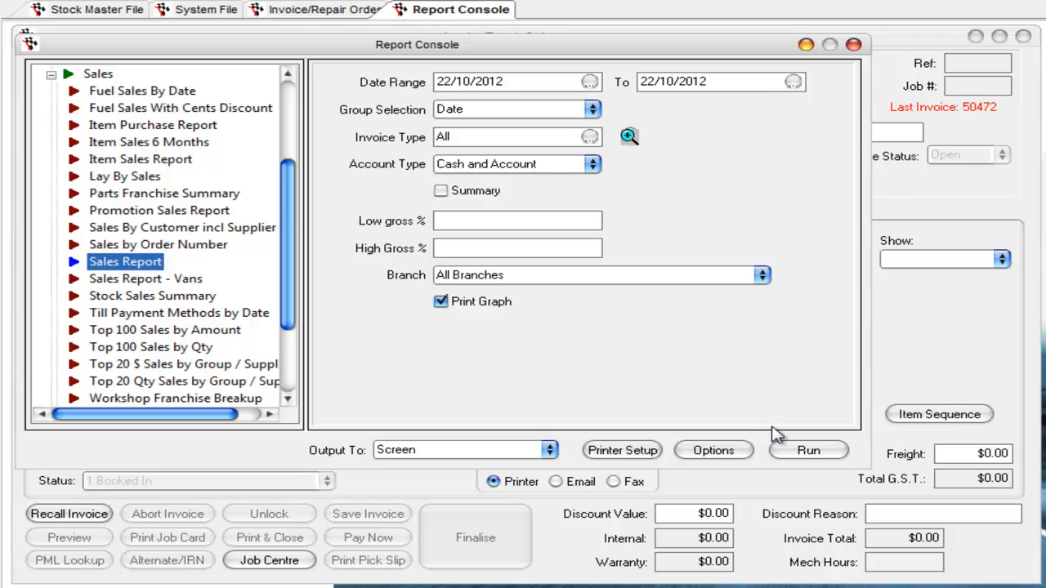
{"action": "left_click", "coordinate": [809, 452]}
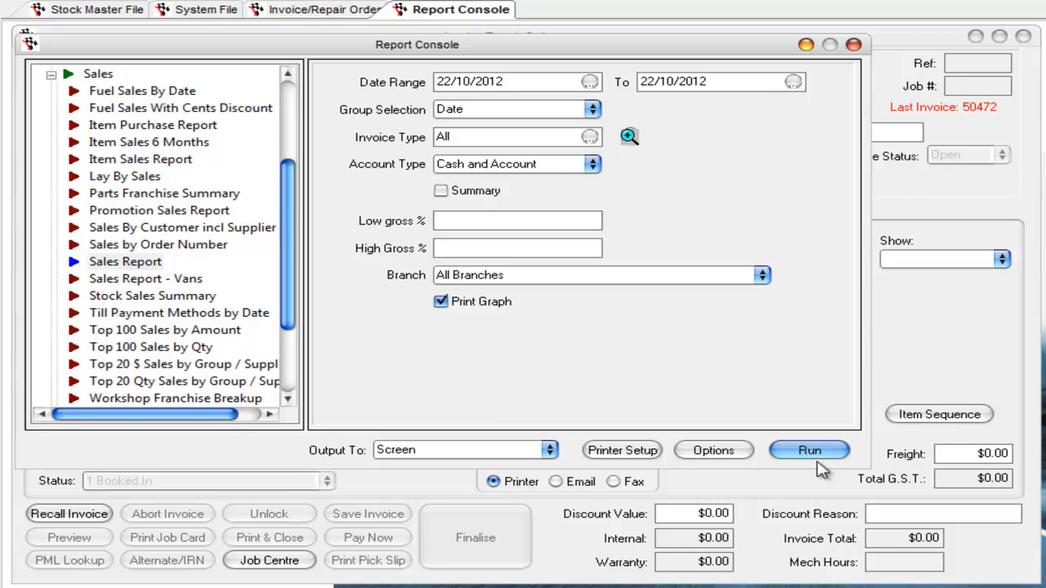
{"action": "left_click", "coordinate": [816, 454]}
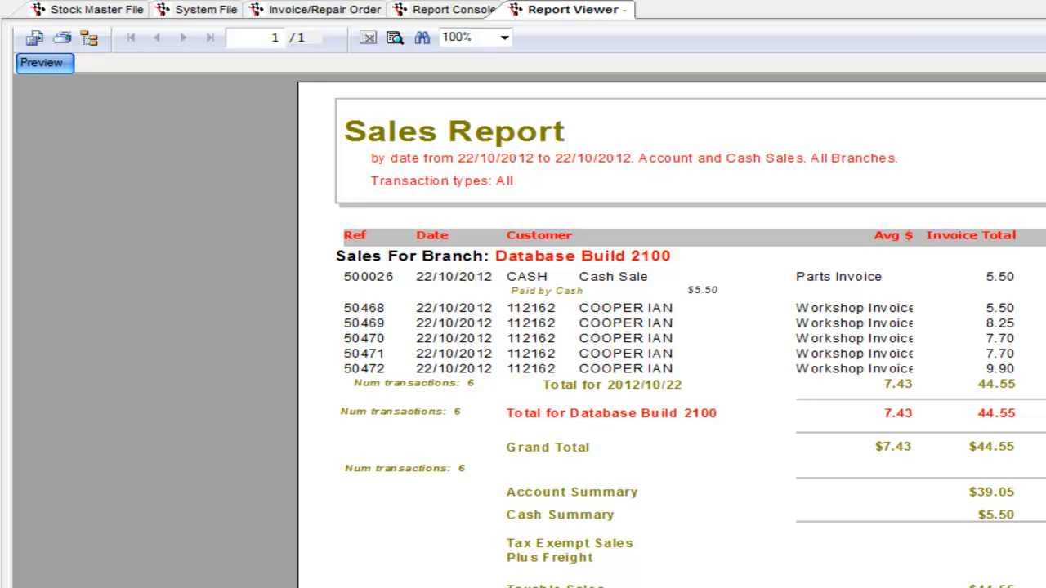
Examine the invoice total, EX GST amount and cost of the latest workshop invoice in the Sales Report, and close the report
{"action": "left_click", "coordinate": [1034, 4]}
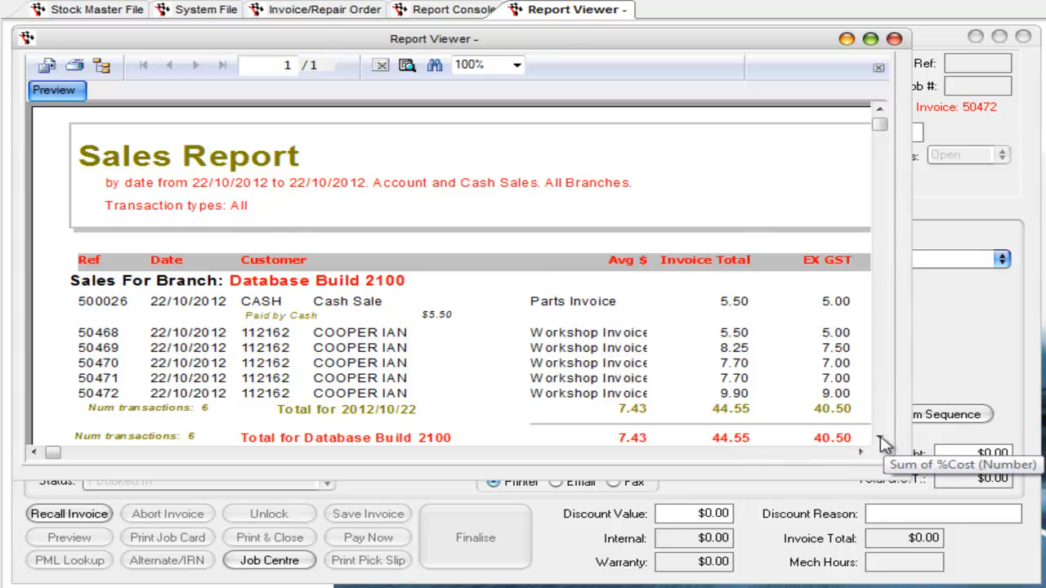
{"action": "scroll", "coordinate": [786, 413], "scroll_direction": "down", "scroll_amount": 2}
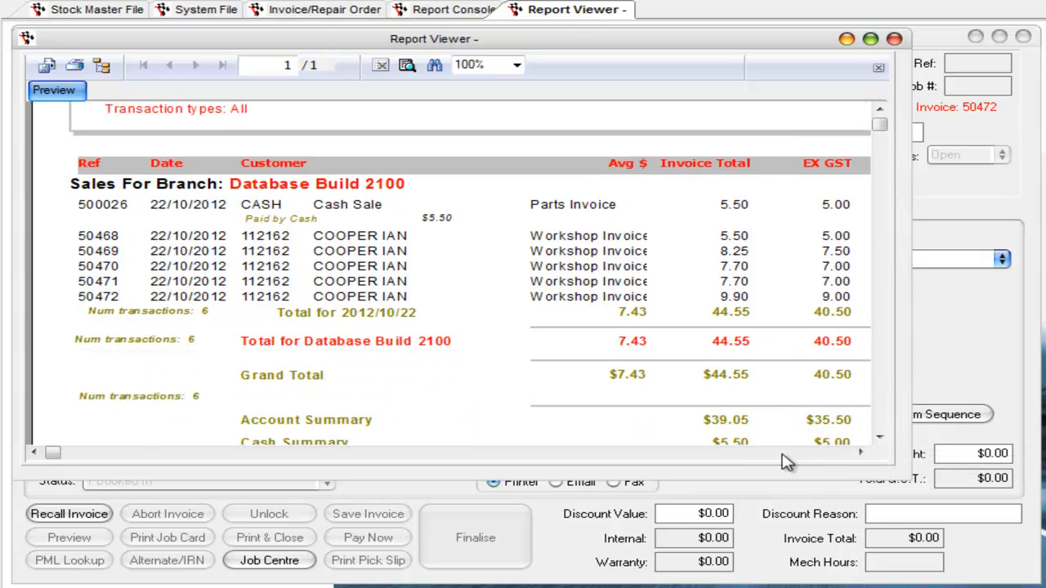
{"action": "left_click", "coordinate": [733, 299]}
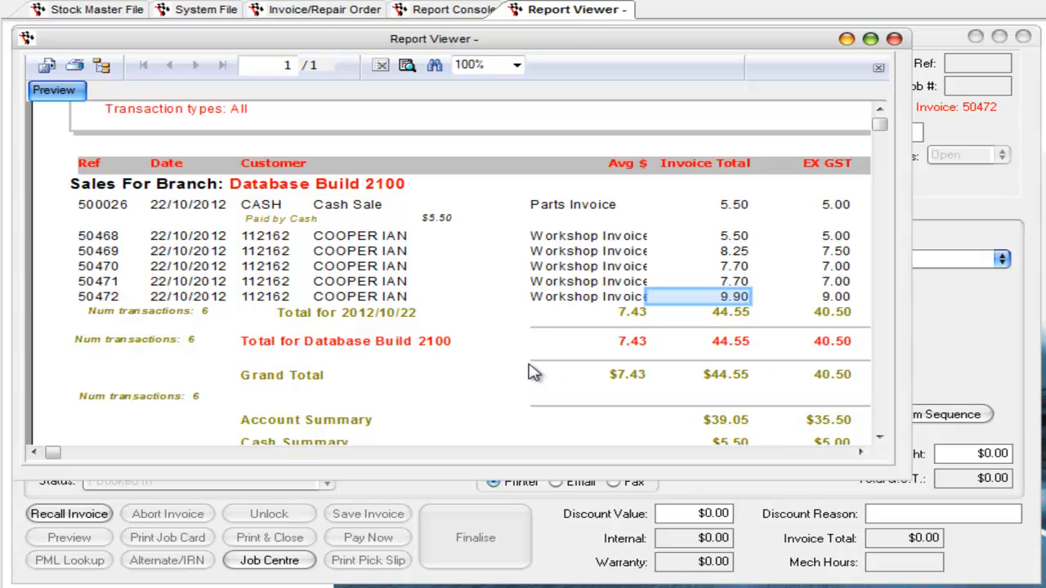
{"action": "left_click", "coordinate": [817, 299]}
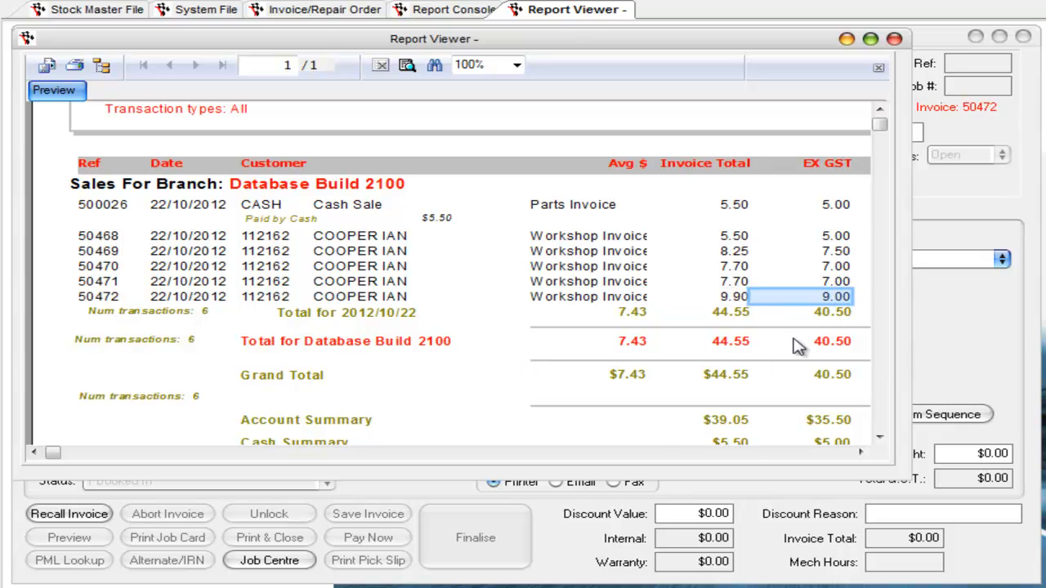
{"action": "left_click", "coordinate": [862, 454]}
{"action": "left_click", "coordinate": [862, 454]}
{"action": "left_click", "coordinate": [862, 454]}
{"action": "left_click", "coordinate": [862, 455]}
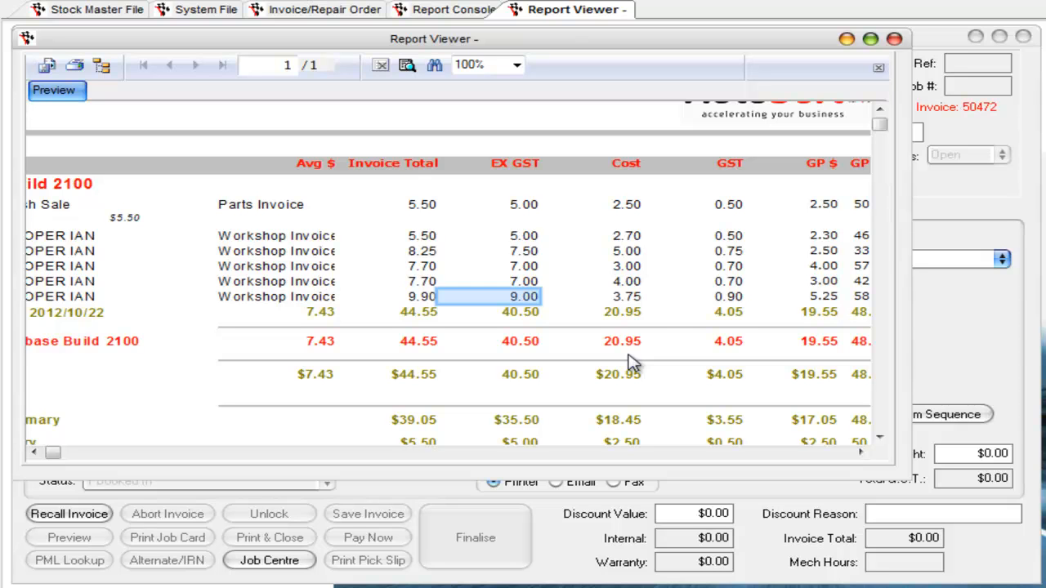
{"action": "left_click", "coordinate": [640, 299]}
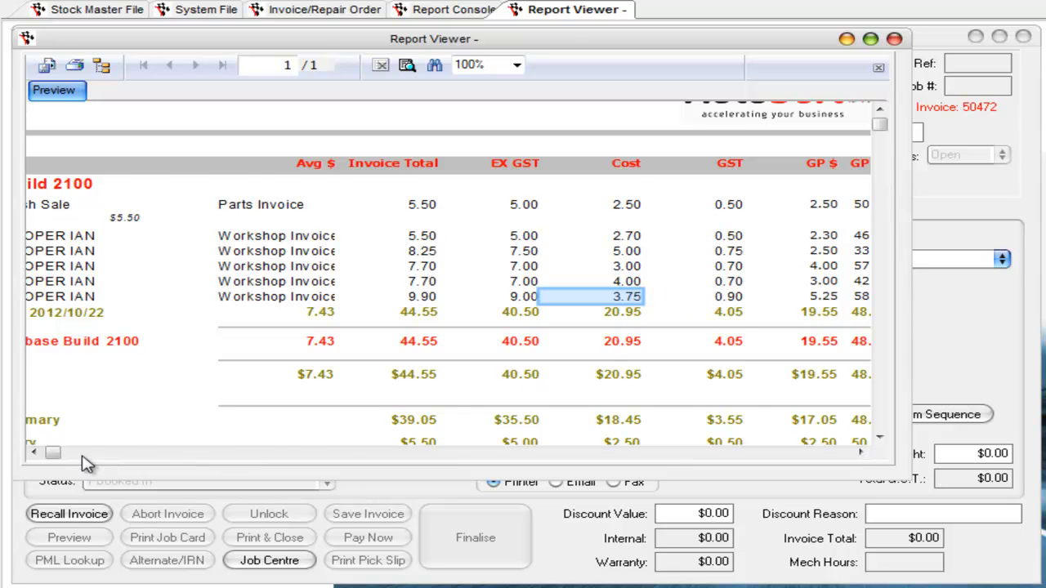
{"action": "scroll", "coordinate": [104, 462], "scroll_direction": "left", "scroll_amount": 5}
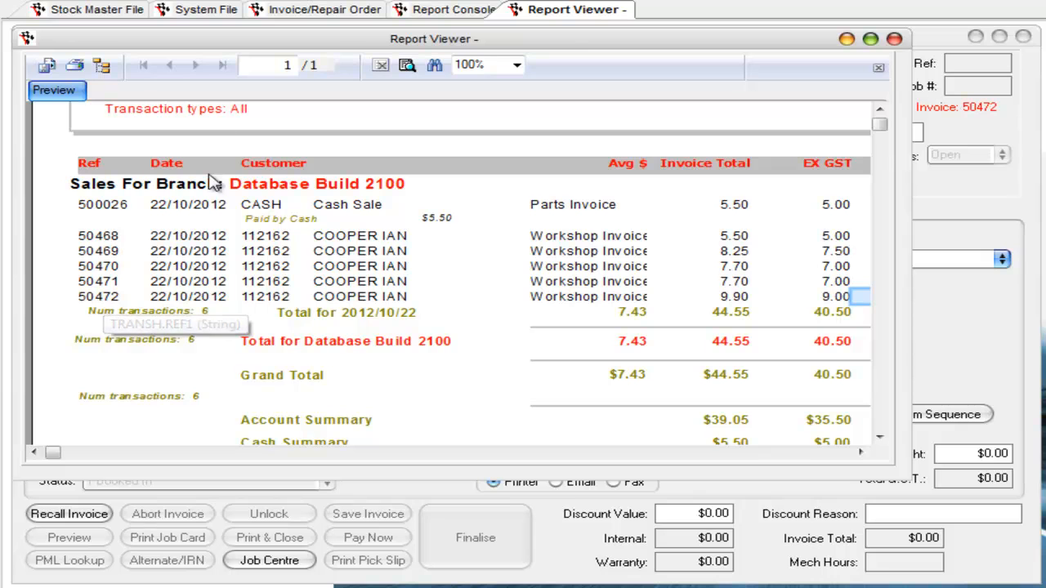
{"action": "key", "text": "Escape"}
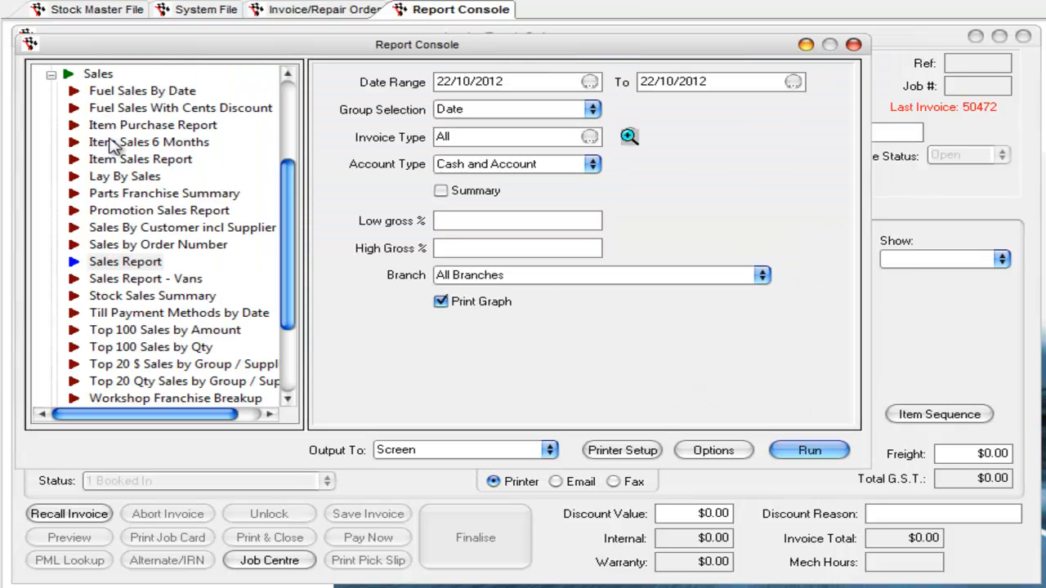
Run the General Ledger report Transactions - Individual for the latest invoice's reference number, with all transaction types
{"action": "left_click", "coordinate": [51, 75]}
{"action": "double_click", "coordinate": [134, 159]}
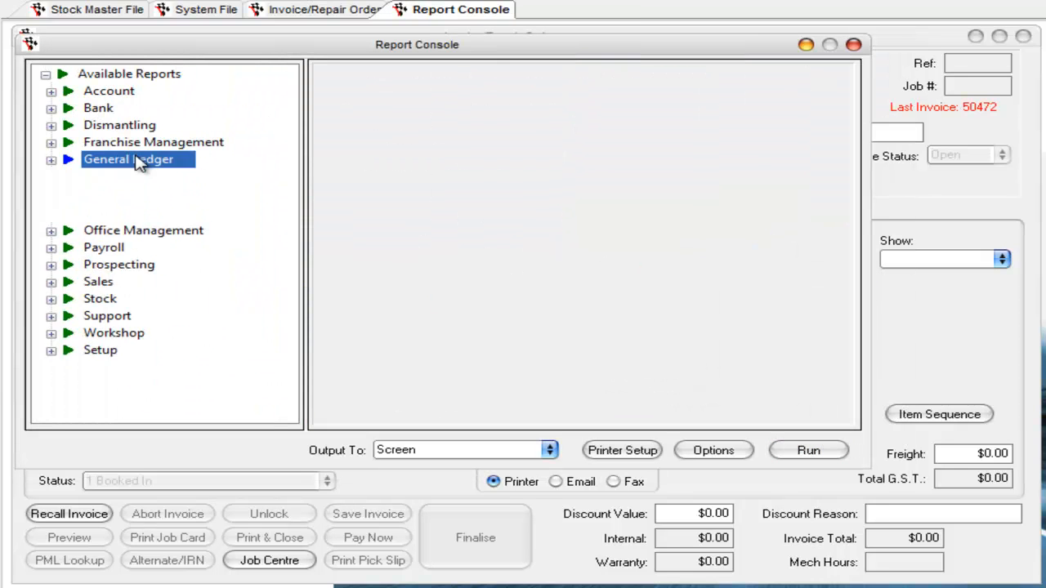
{"action": "left_click", "coordinate": [163, 381]}
{"action": "left_click", "coordinate": [466, 82]}
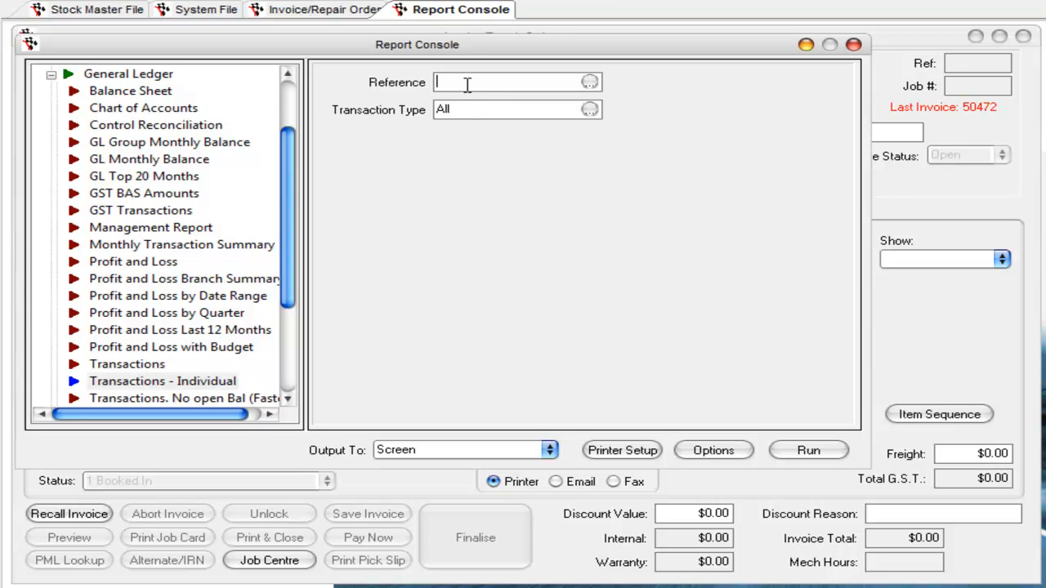
{"action": "type", "text": "50472"}
{"action": "key", "text": "Tab"}
{"action": "key", "text": "Tab"}
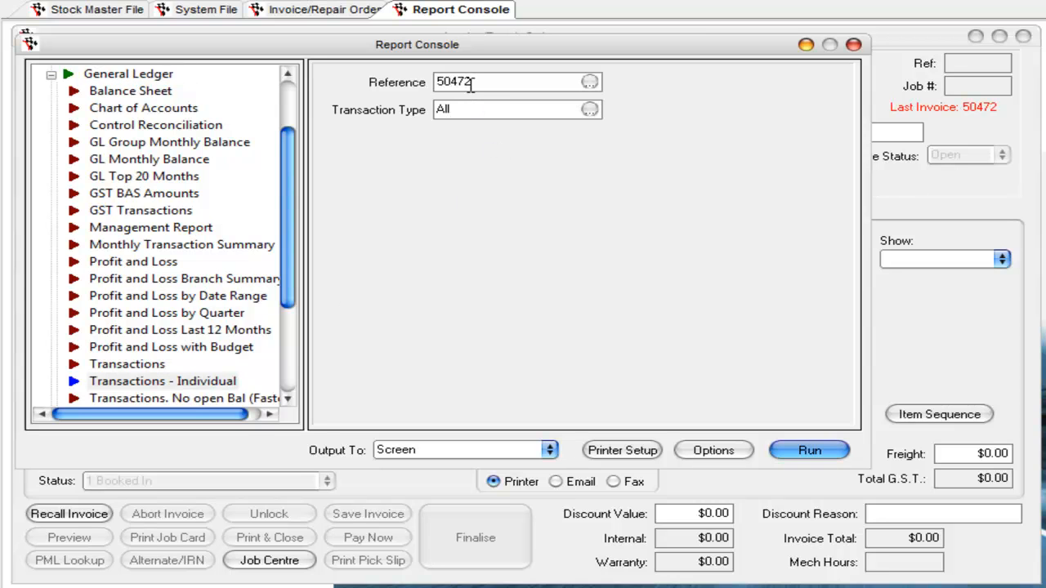
{"action": "key", "text": "Return"}
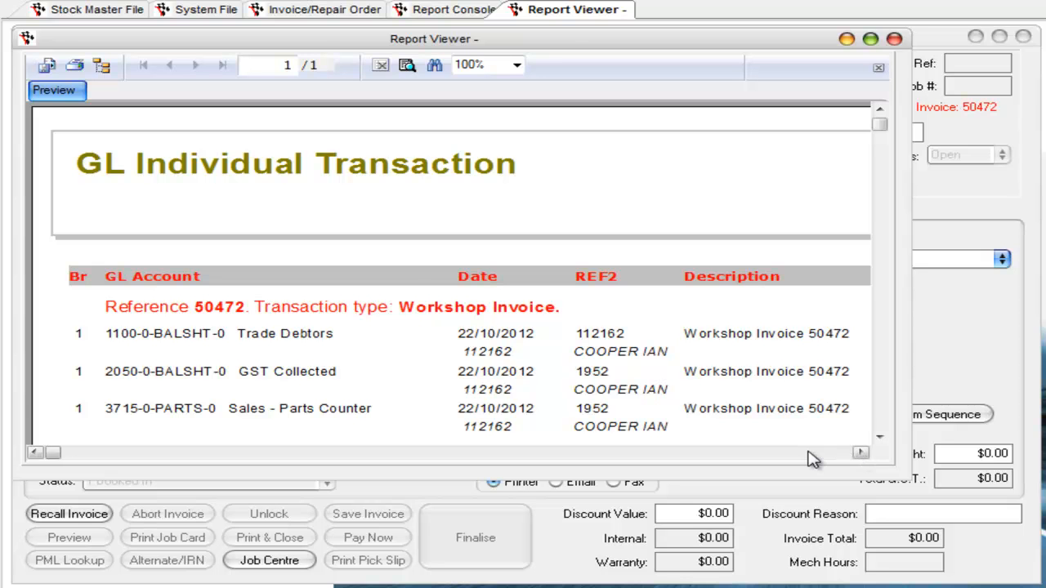
Examine the invoice's ledger accounts with their debit and credit amounts, and close the report and the Report Console
{"action": "scroll", "coordinate": [805, 425], "scroll_direction": "right", "scroll_amount": 3}
{"action": "scroll", "coordinate": [805, 425], "scroll_direction": "right", "scroll_amount": 3}
{"action": "scroll", "coordinate": [805, 426], "scroll_direction": "down", "scroll_amount": 3}
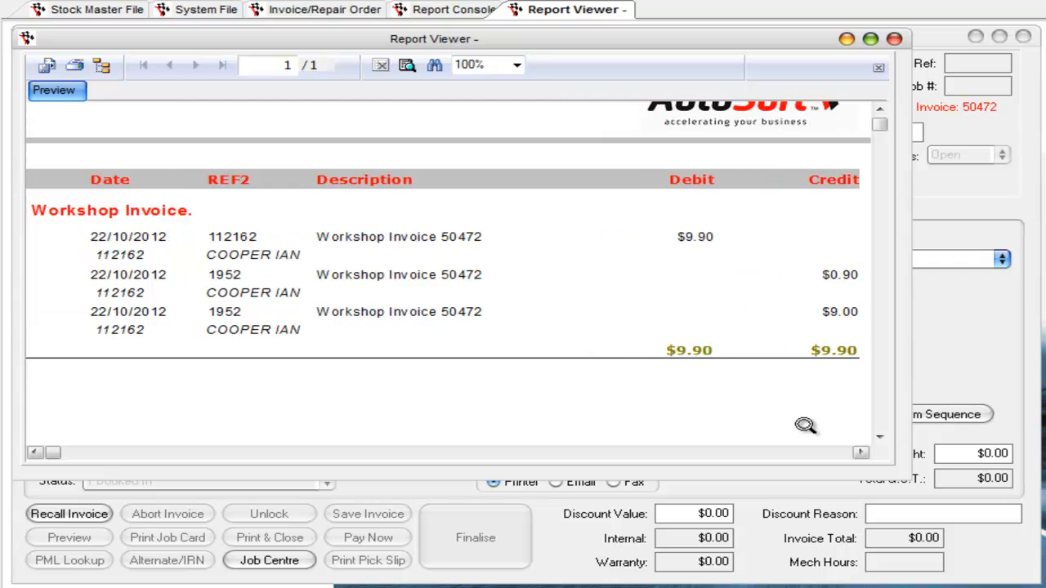
{"action": "scroll", "coordinate": [805, 425], "scroll_direction": "left", "scroll_amount": 5}
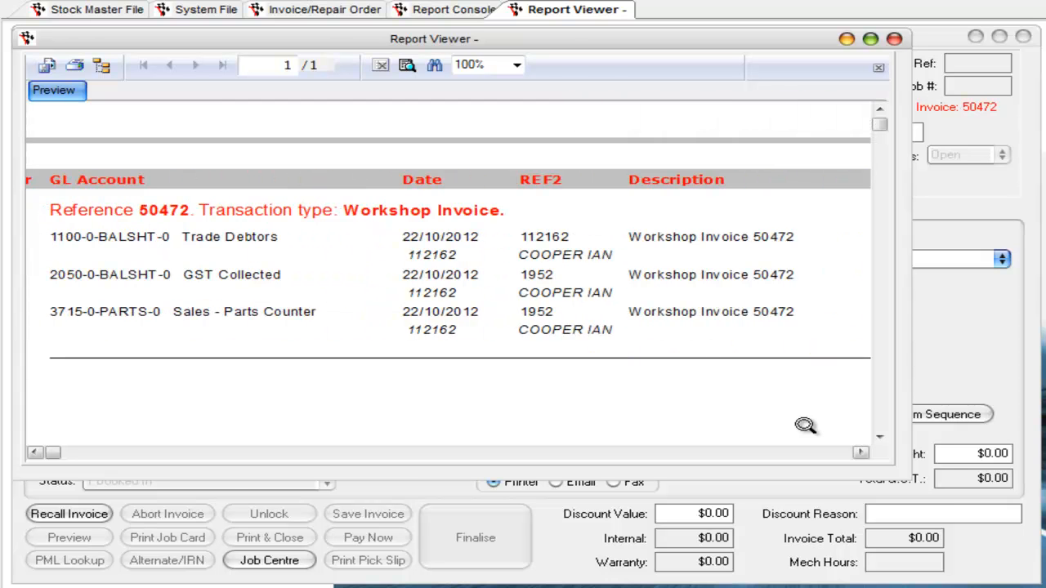
{"action": "scroll", "coordinate": [805, 426], "scroll_direction": "right", "scroll_amount": 5}
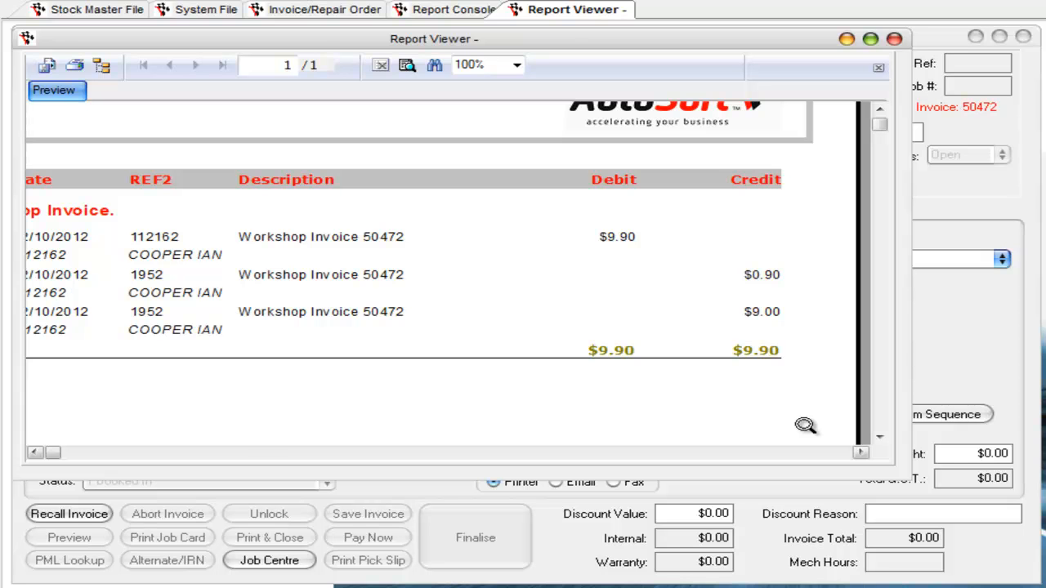
{"action": "key", "text": "Escape"}
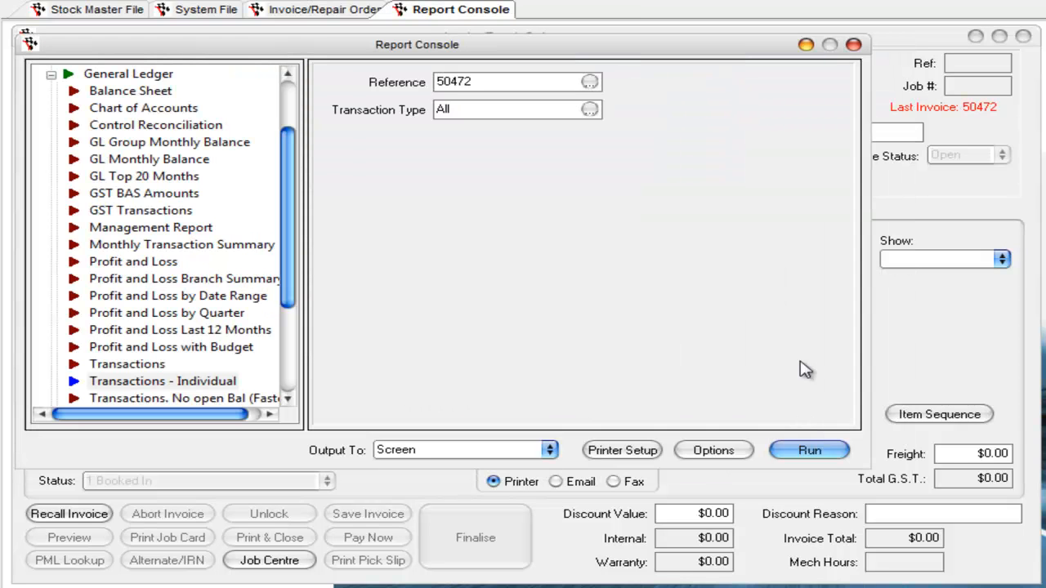
{"action": "left_click", "coordinate": [857, 44]}
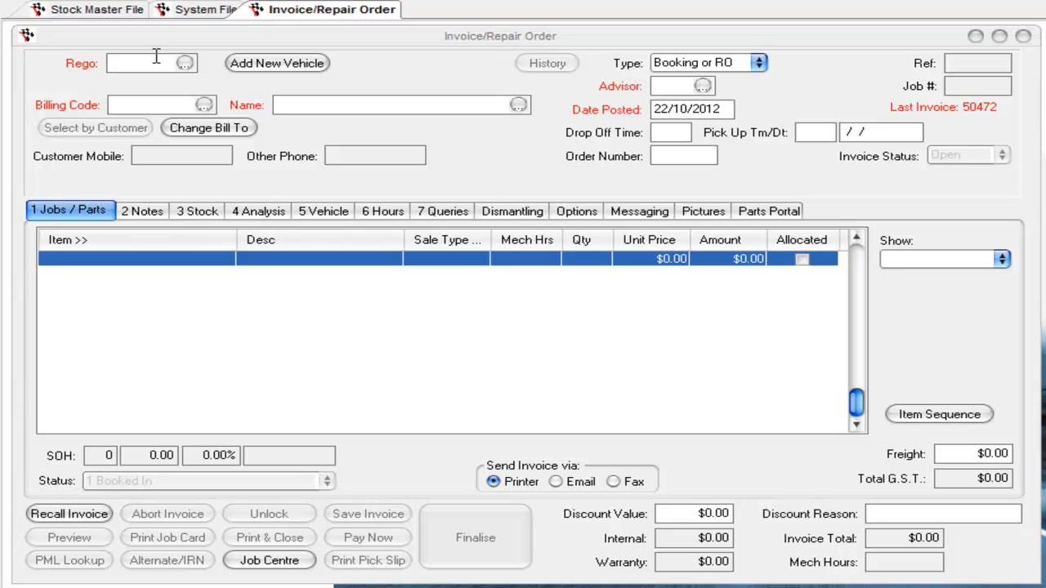
Open a new creditor invoice and select Auto Parts Supplies as the supplier
{"action": "left_click", "coordinate": [167, 0]}
{"action": "mouse_move", "coordinate": [200, 6]}
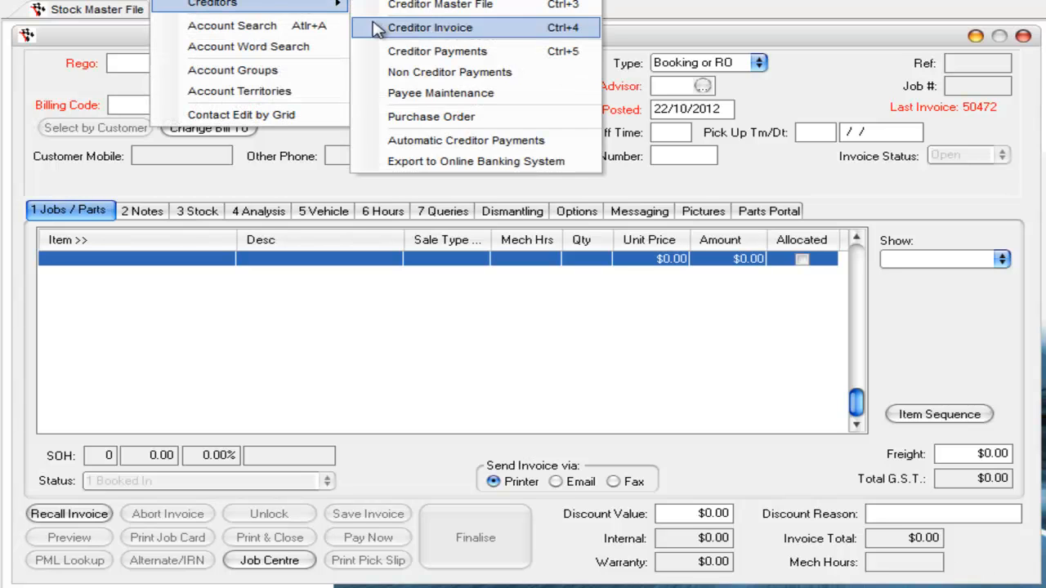
{"action": "left_click", "coordinate": [381, 30]}
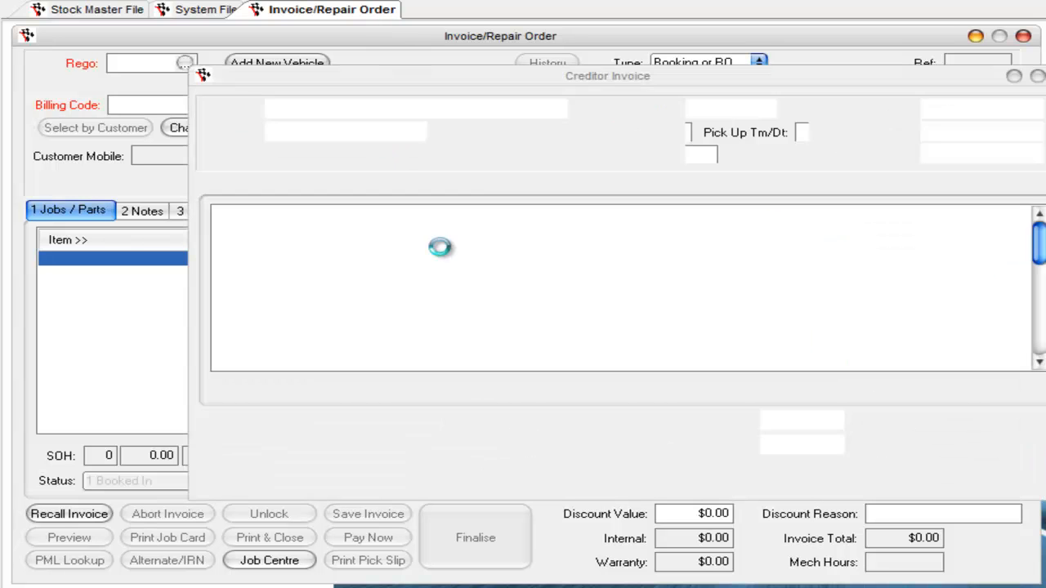
{"action": "left_click_drag", "start_coordinate": [456, 87], "coordinate": [299, 63]}
{"action": "type", "text": "auto"}
{"action": "key", "text": "Down"}
{"action": "key", "text": "Down"}
{"action": "key", "text": "Down"}
{"action": "key", "text": "Down"}
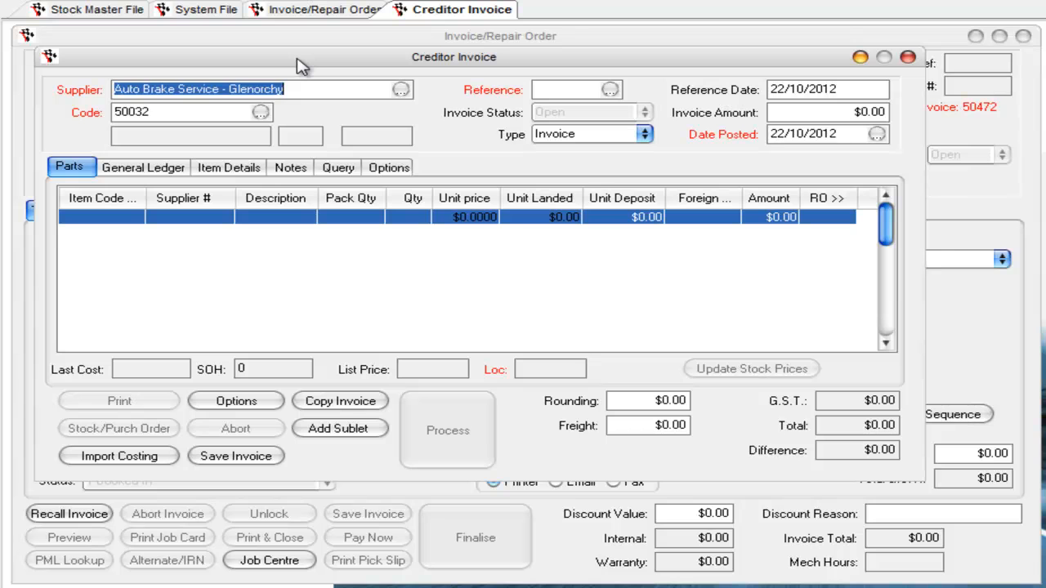
Set the creditor invoice's reference to 2136255 and its invoice amount to $4.12, keeping the reference date
{"action": "key", "text": "Tab"}
{"action": "key", "text": "Tab"}
{"action": "type", "text": "2136255"}
{"action": "key", "text": "Tab"}
{"action": "key", "text": "Tab"}
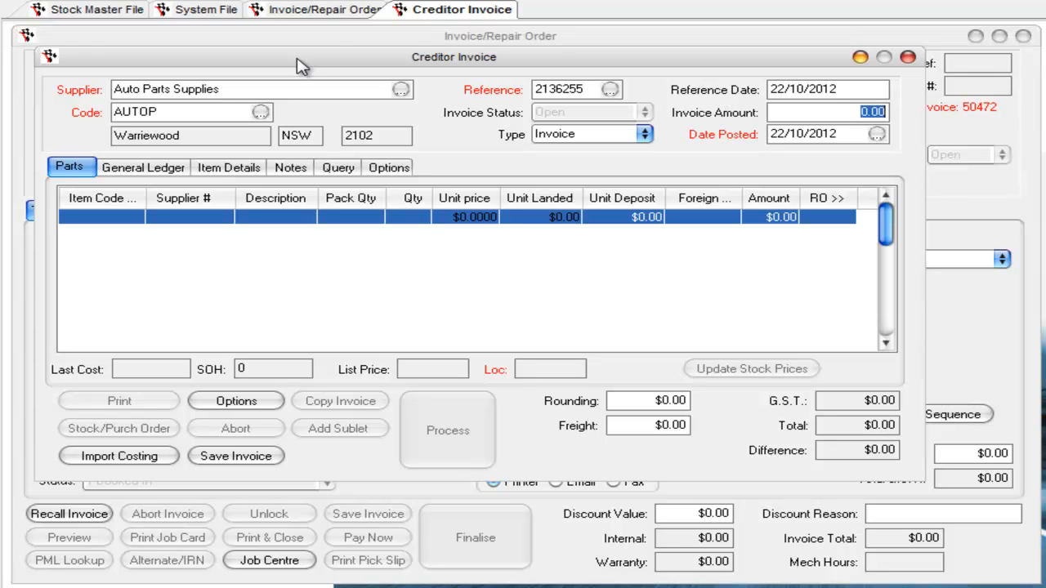
{"action": "type", "text": "4.12"}
{"action": "key", "text": "Tab"}
{"action": "key", "text": "Tab"}
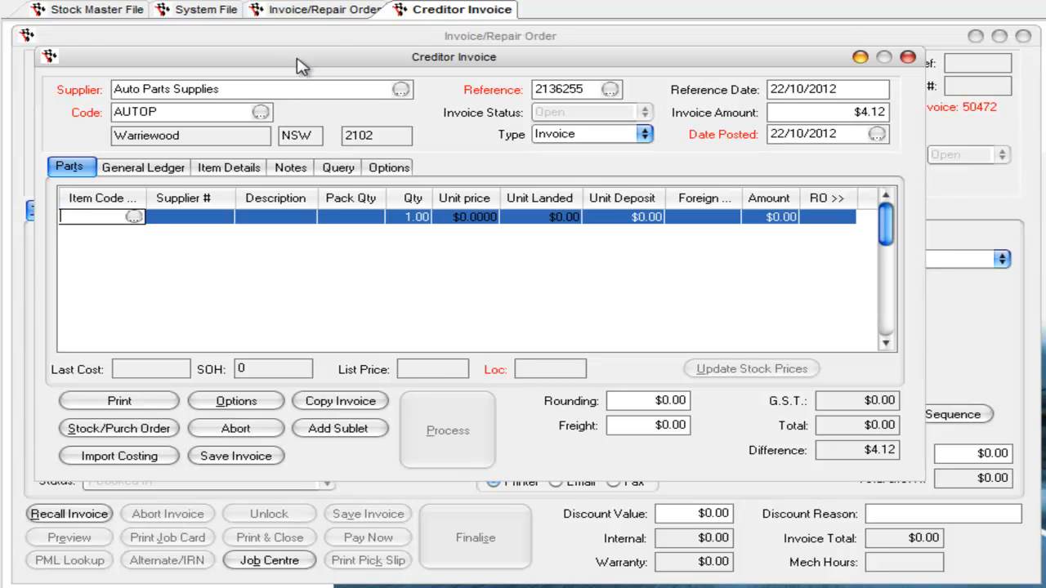
Add item NS142 to the creditor invoice's parts with quantity 1 and an amount of $3.75
{"action": "type", "text": "NS142"}
{"action": "key", "text": "Return"}
{"action": "key", "text": "Return"}
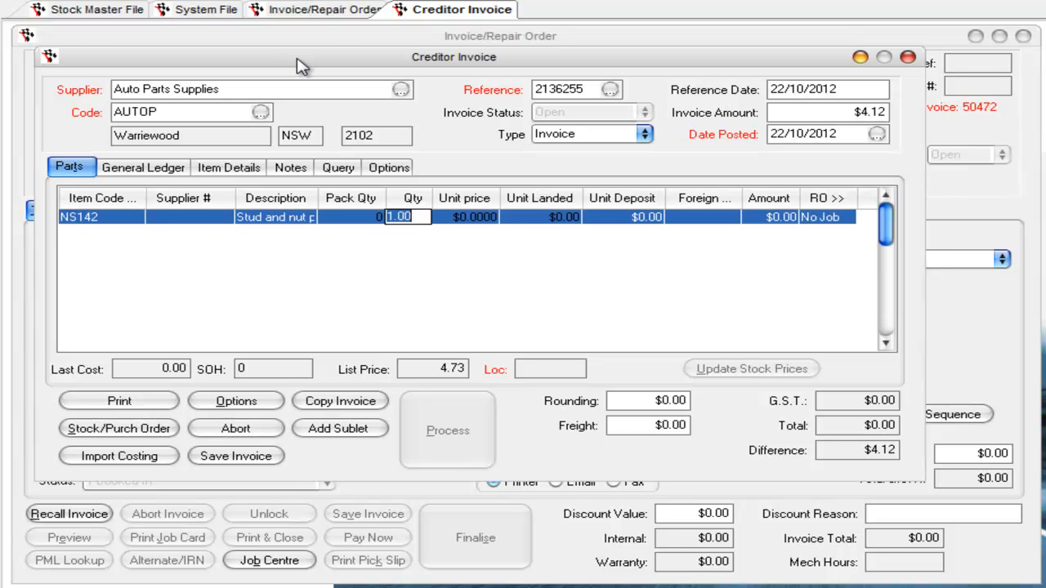
{"action": "key", "text": "Return"}
{"action": "type", "text": "3.75"}
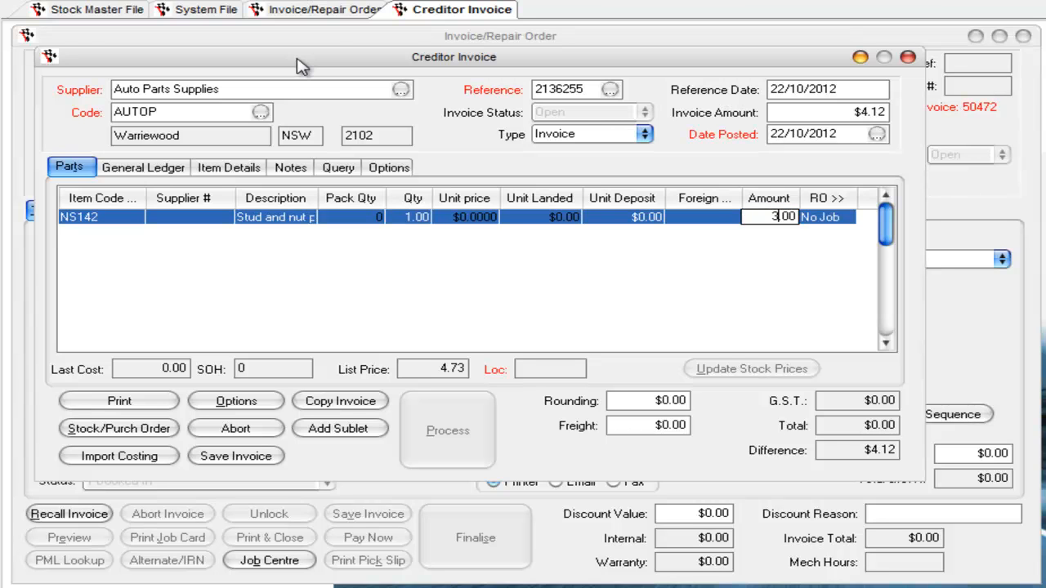
{"action": "key", "text": "Return"}
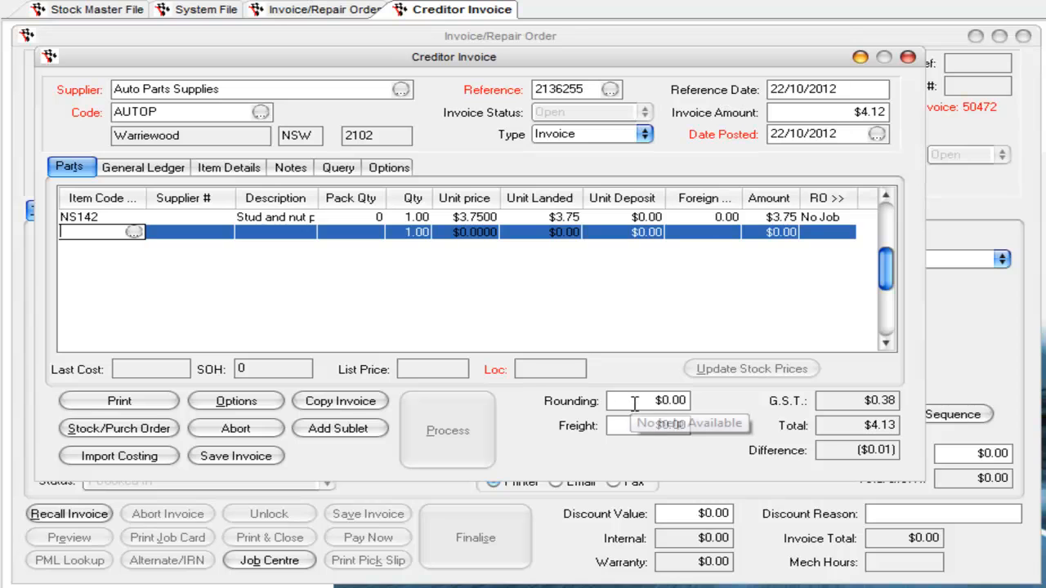
Correct the invoice amount to $4.13 and process the creditor invoice
{"action": "left_click", "coordinate": [833, 113]}
{"action": "type", "text": "4.13"}
{"action": "key", "text": "Tab"}
{"action": "key", "text": "Tab"}
{"action": "key", "text": "Tab"}
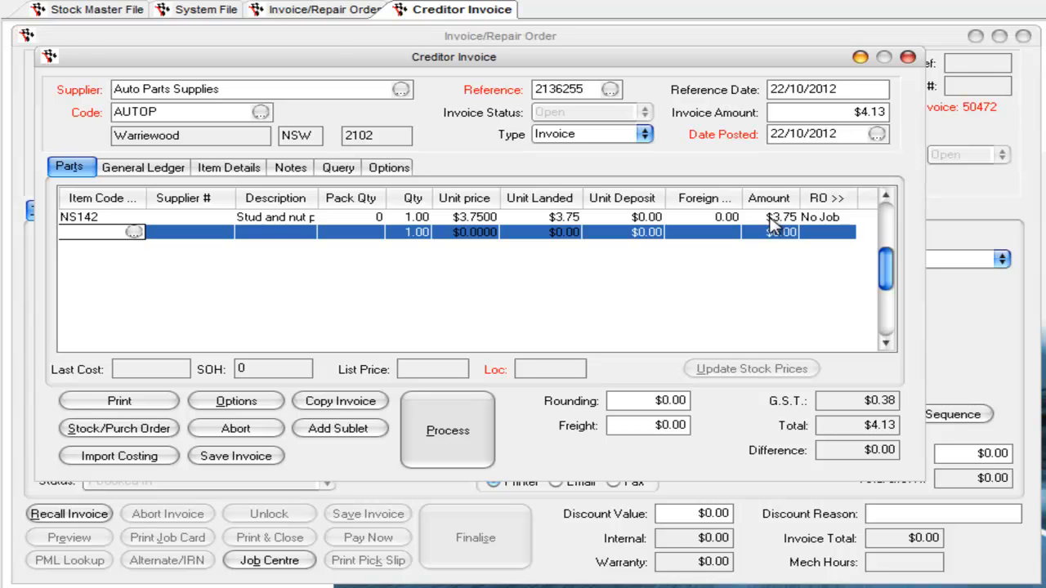
{"action": "left_click_drag", "start_coordinate": [591, 88], "coordinate": [500, 91]}
{"action": "left_click", "coordinate": [447, 433]}
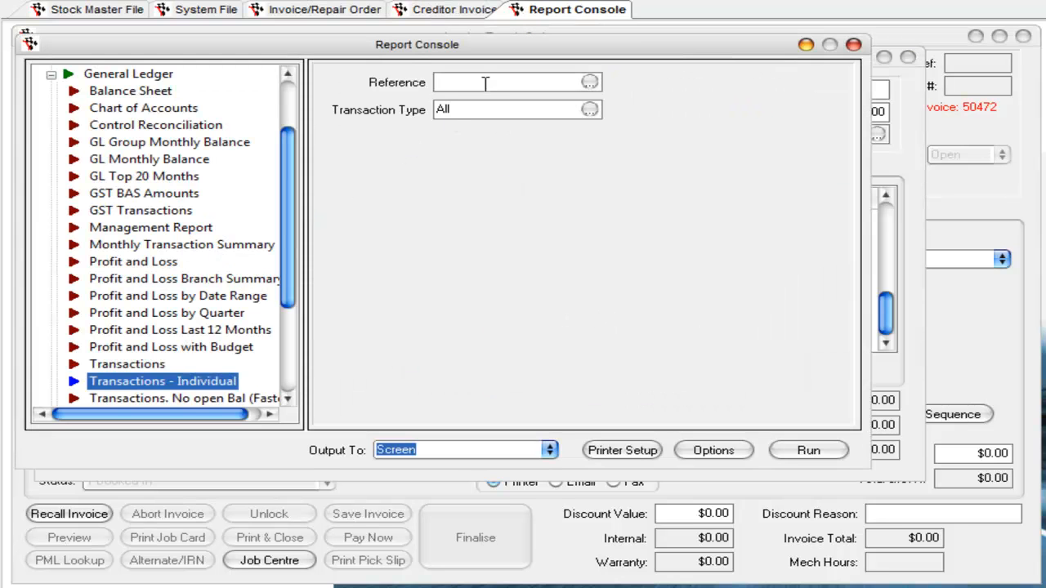
Run the General Ledger report Transactions - Individual to screen for reference 2136255, with all transaction types
{"action": "left_click", "coordinate": [487, 82]}
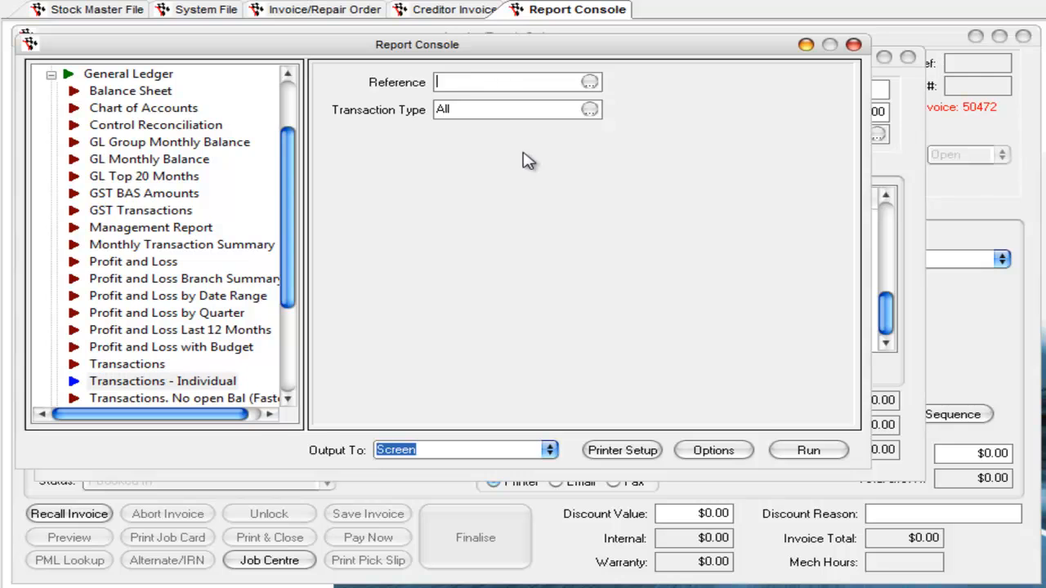
{"action": "type", "text": "2136255"}
{"action": "left_click", "coordinate": [793, 452]}
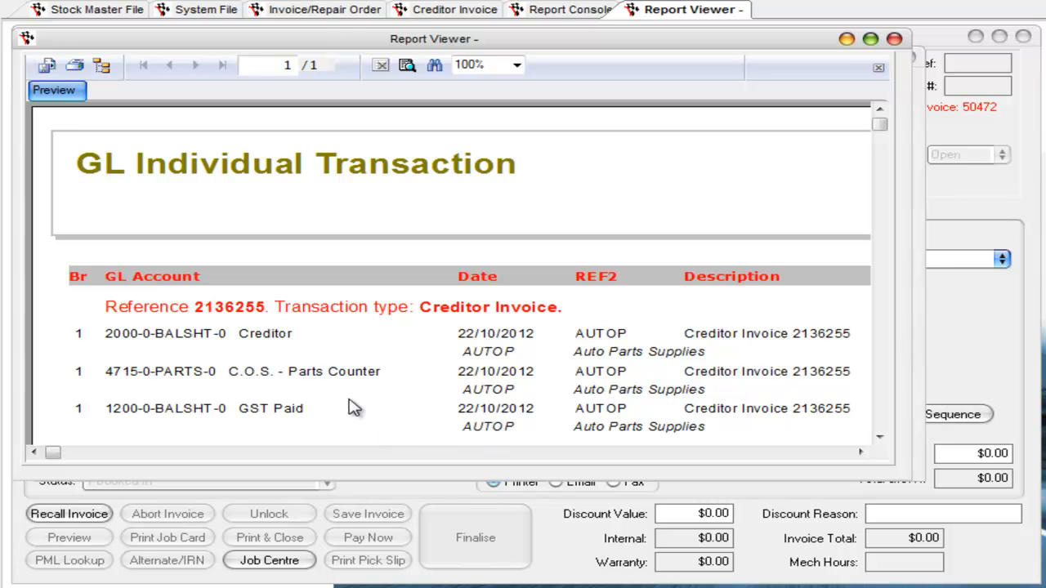
Examine the ledger accounts of the creditor invoice with their debit and credit amounts and totals
{"action": "left_click", "coordinate": [335, 376]}
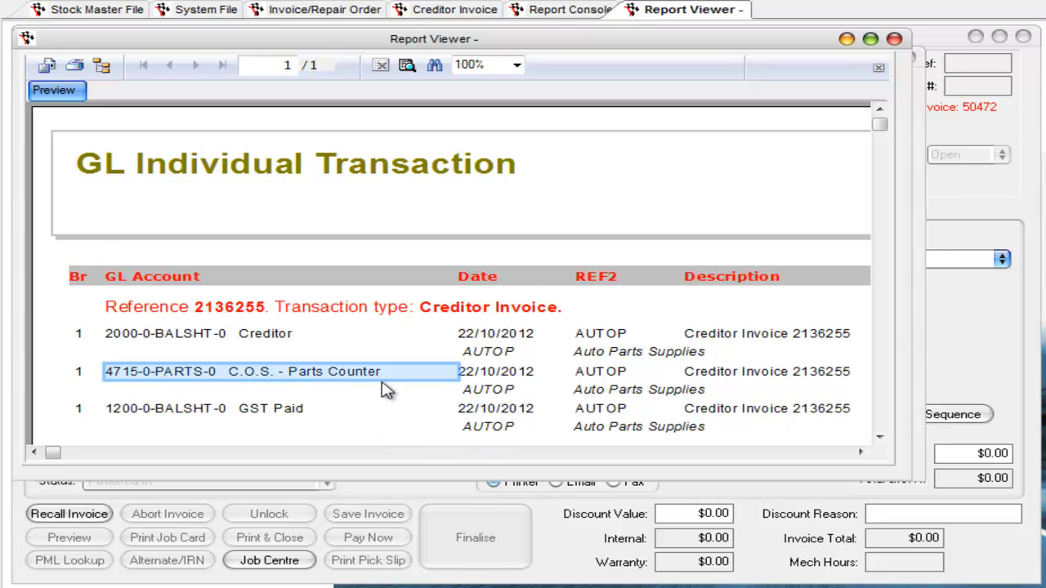
{"action": "scroll", "coordinate": [387, 391], "scroll_direction": "right", "scroll_amount": 5}
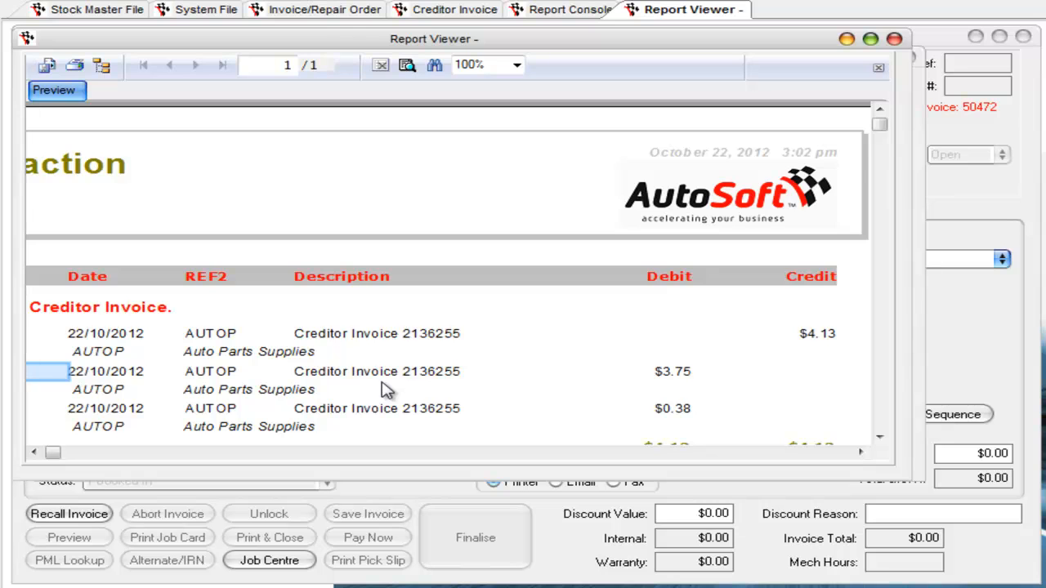
{"action": "scroll", "coordinate": [386, 390], "scroll_direction": "down", "scroll_amount": 2}
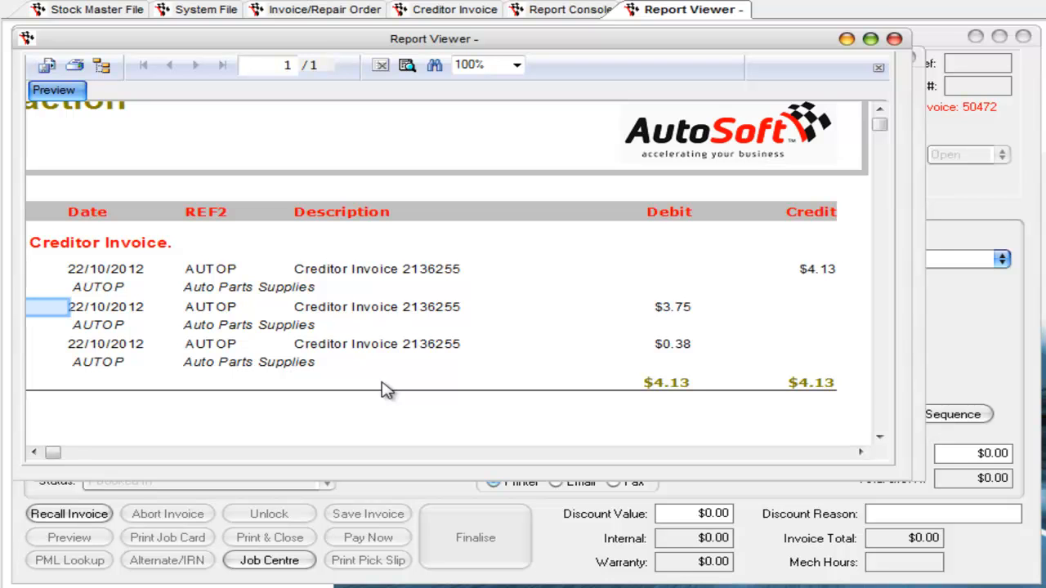
{"action": "scroll", "coordinate": [386, 390], "scroll_direction": "left", "scroll_amount": 5}
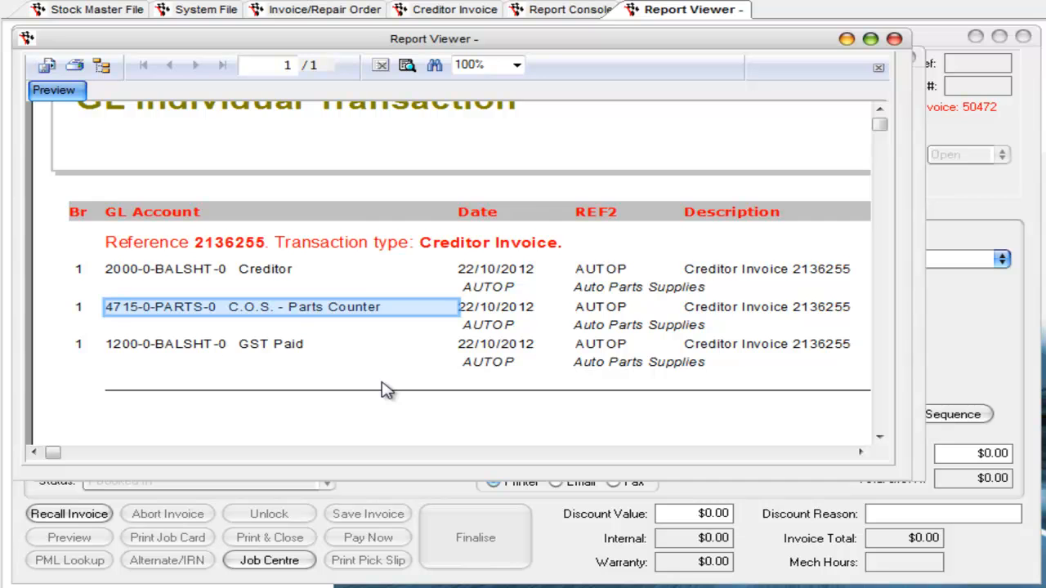
{"action": "scroll", "coordinate": [387, 390], "scroll_direction": "right", "scroll_amount": 10}
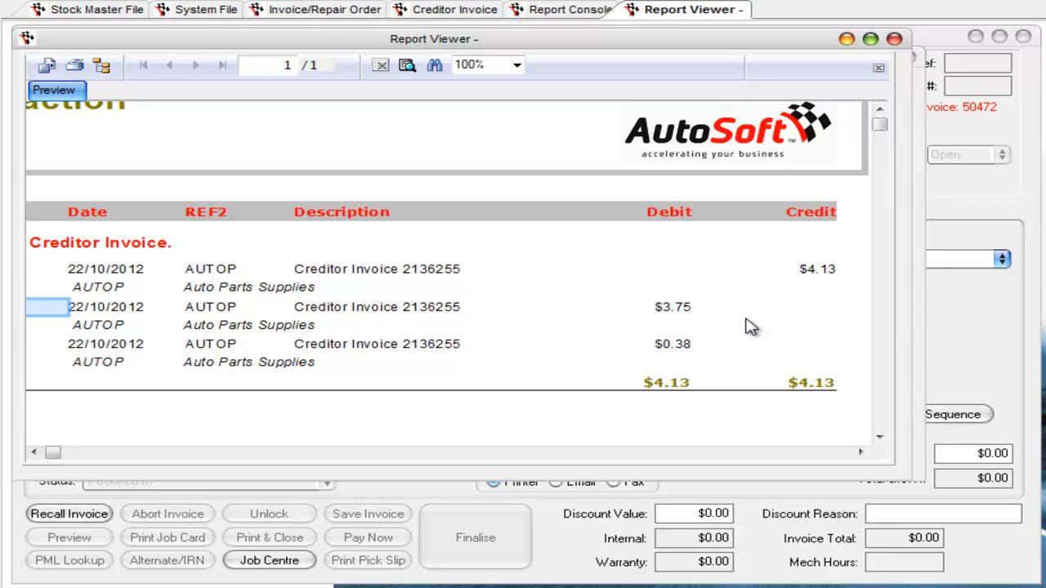
{"action": "left_click", "coordinate": [690, 310]}
{"action": "left_click", "coordinate": [711, 413]}
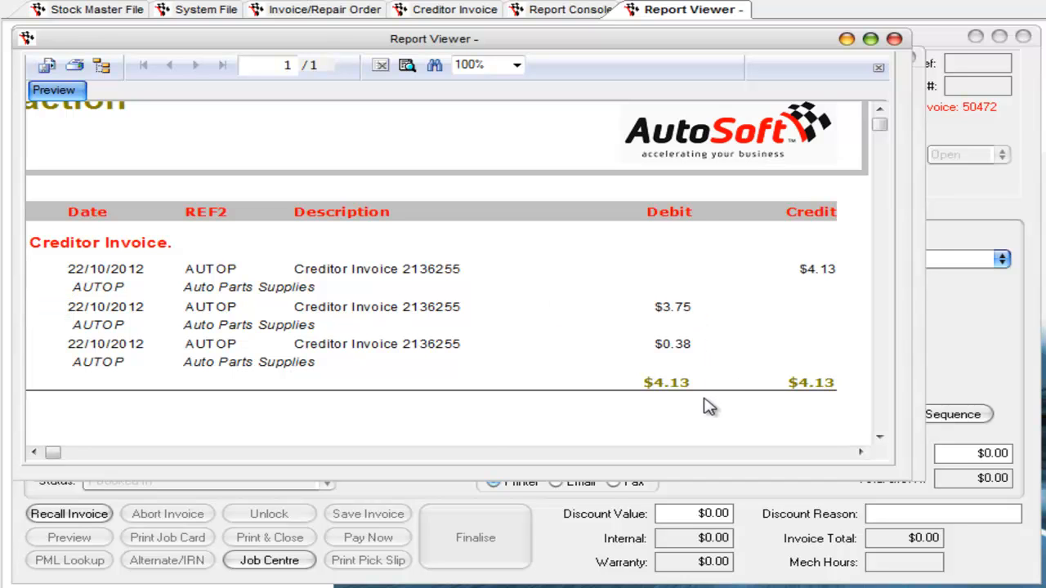
{"action": "scroll", "coordinate": [478, 431], "scroll_direction": "left", "scroll_amount": 3}
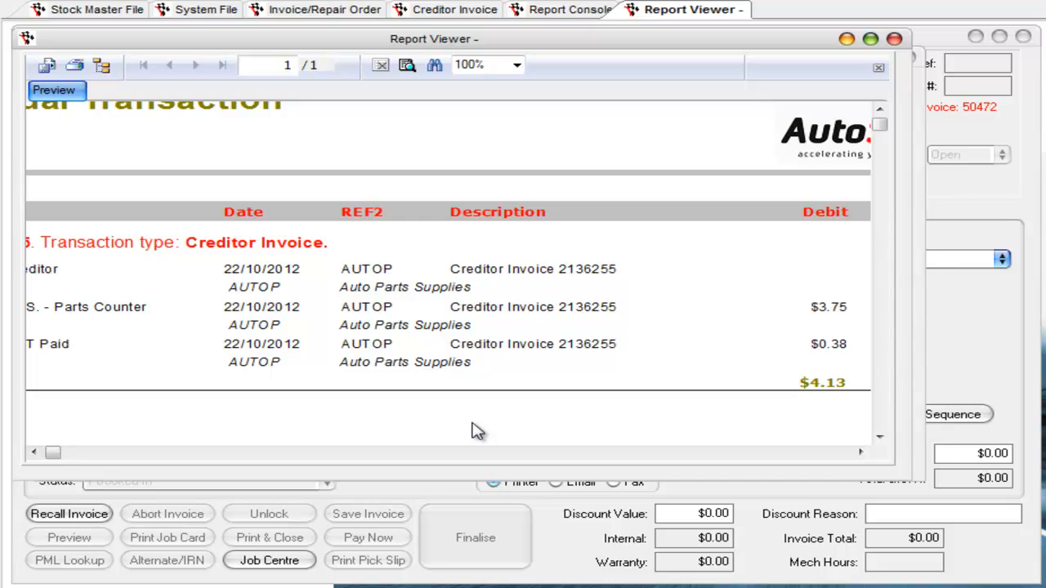
{"action": "scroll", "coordinate": [478, 431], "scroll_direction": "left", "scroll_amount": 4}
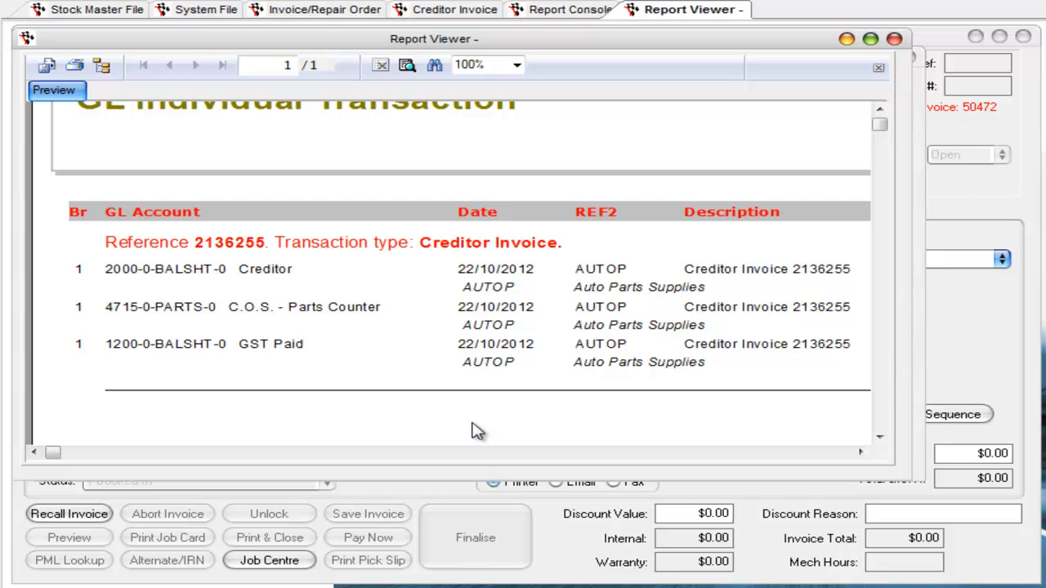
Examine the C.O.S. - Parts Counter posting and its debit amount against the invoice's other ledger lines
{"action": "left_click", "coordinate": [263, 319]}
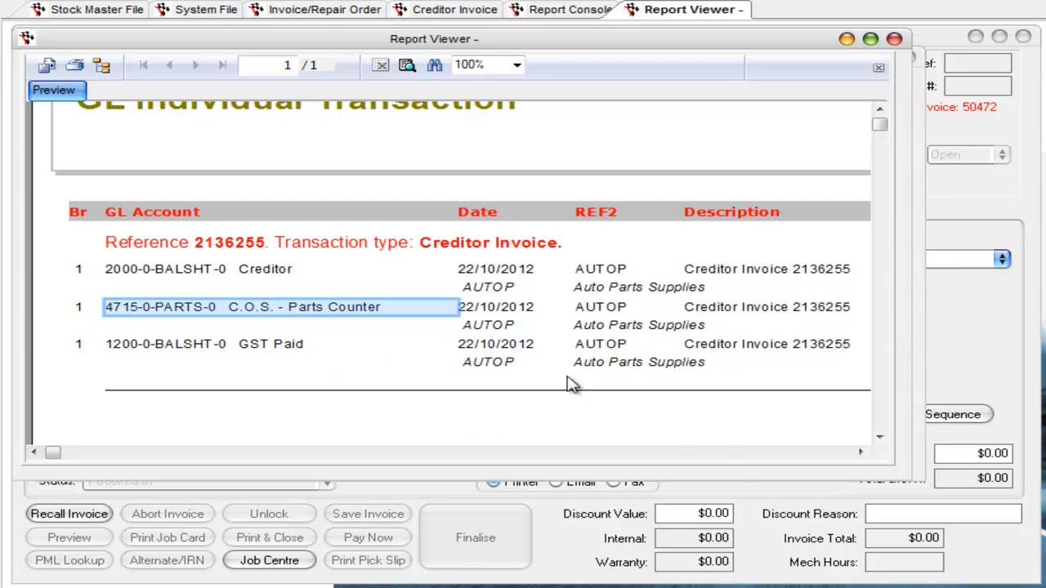
{"action": "scroll", "coordinate": [707, 420], "scroll_direction": "right", "scroll_amount": 5}
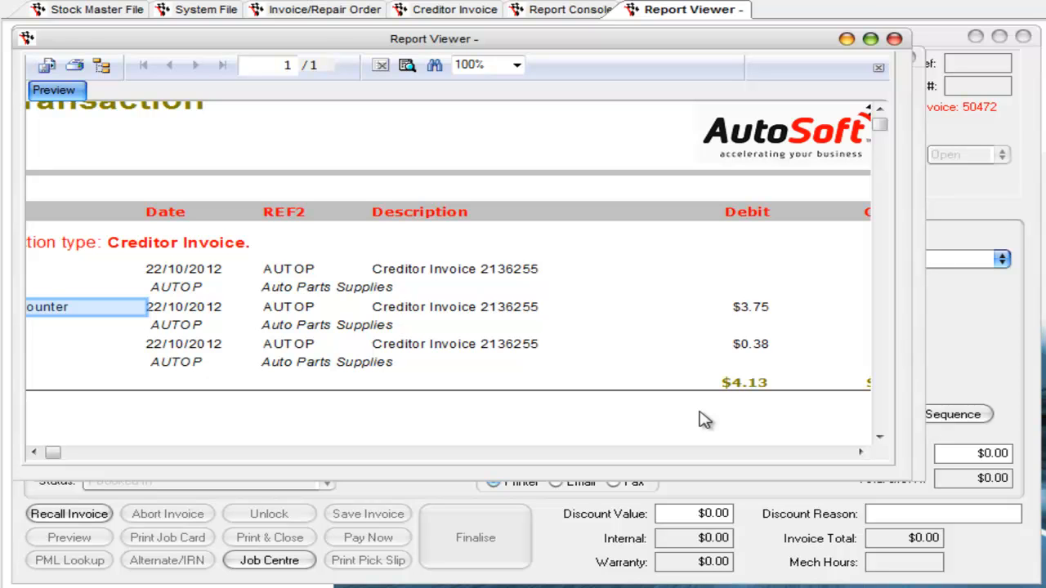
{"action": "left_click", "coordinate": [768, 309]}
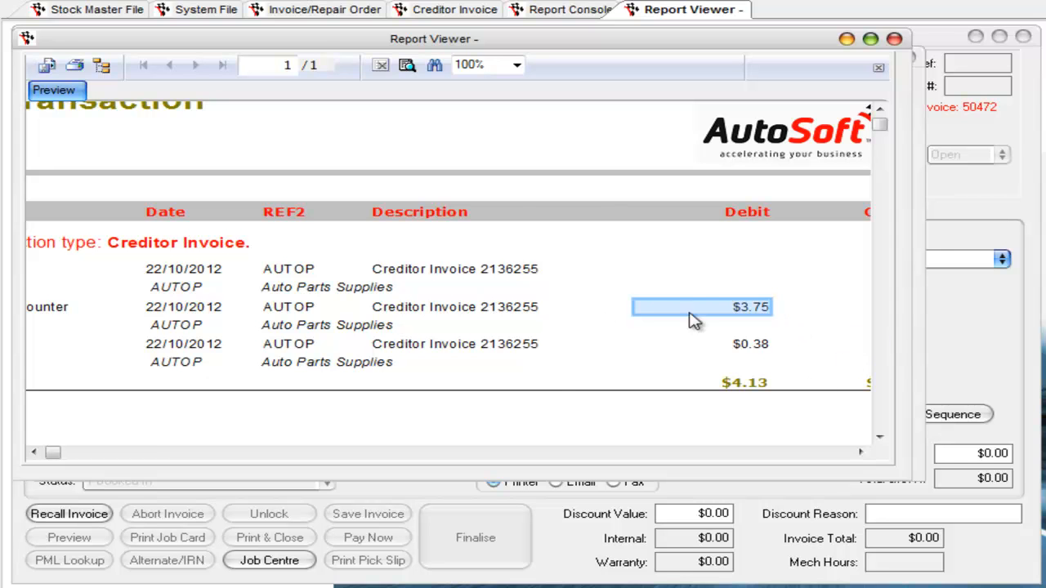
{"action": "key", "text": "Left"}
{"action": "key", "text": "Left"}
{"action": "key", "text": "Left"}
{"action": "key", "text": "Left"}
{"action": "key", "text": "Right"}
{"action": "key", "text": "Right"}
{"action": "key", "text": "Right"}
{"action": "key", "text": "Right"}
{"action": "key", "text": "Right"}
{"action": "key", "text": "Up"}
{"action": "key", "text": "Up"}
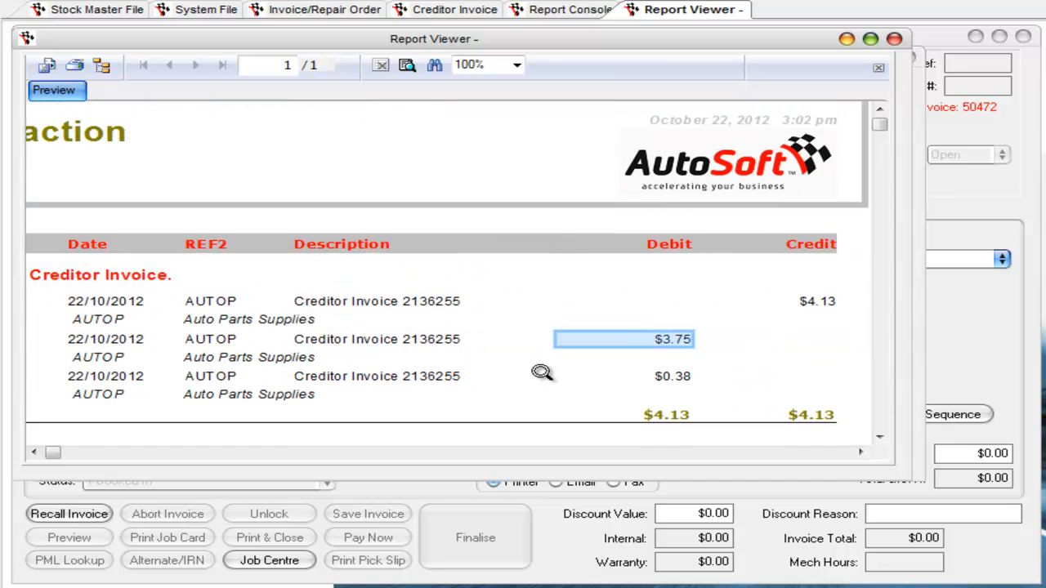